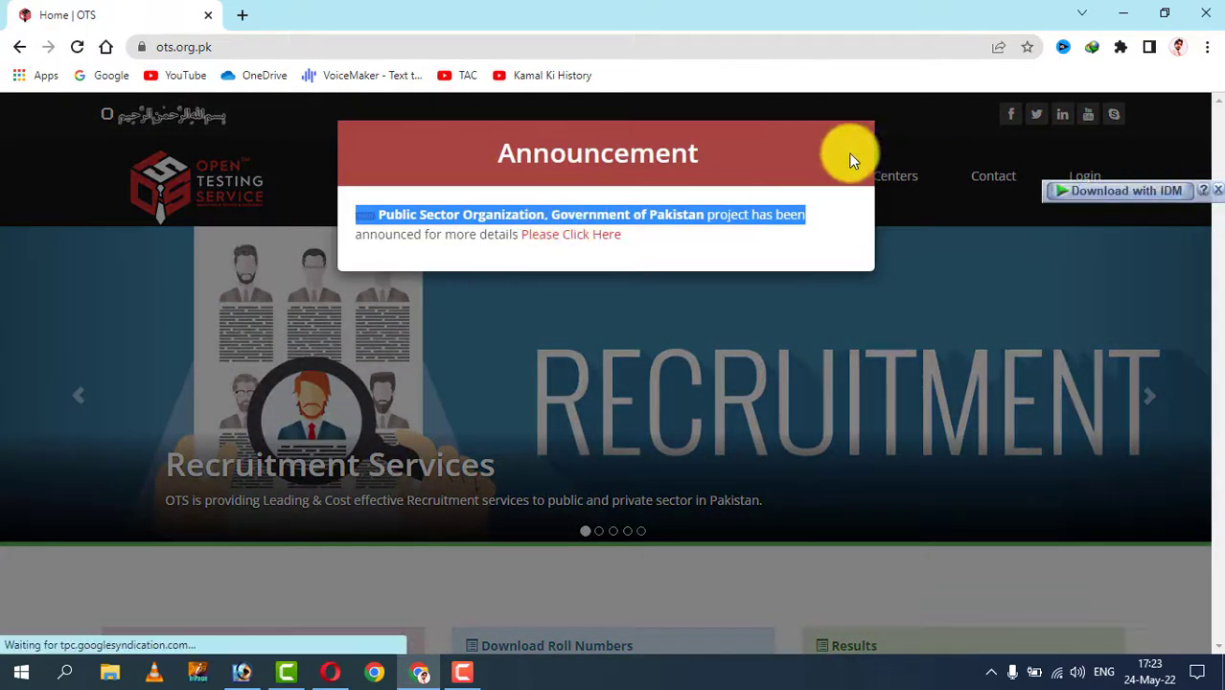
Dismiss the announcement popup, browse the Announcements list on the home page and open the Zarai Taraqiati Bank Ltd project
left_click(855, 153)
left_click_drag(1214, 177, 1206, 282)
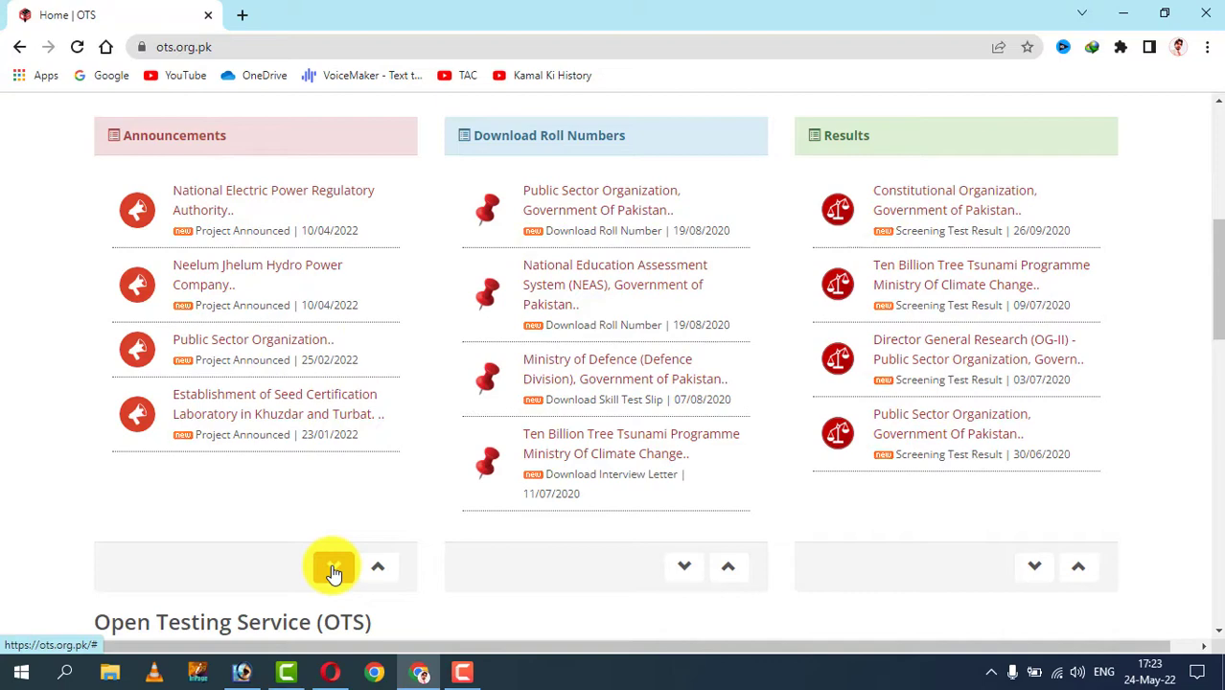
left_click(389, 573)
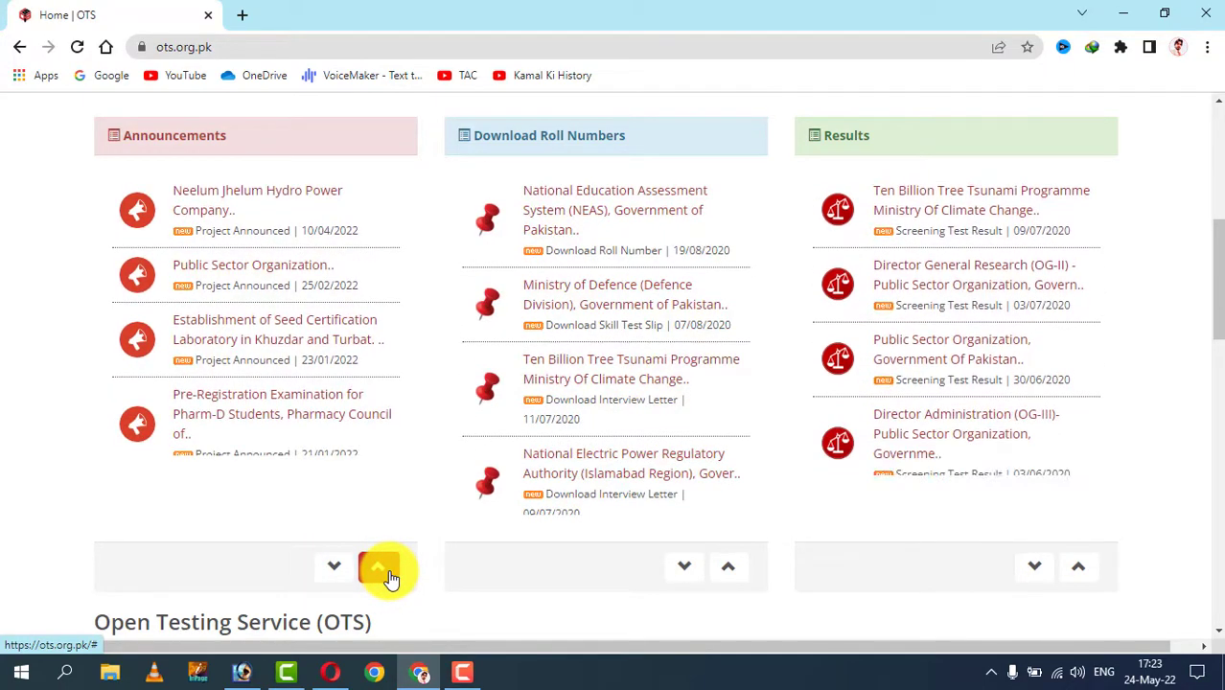
left_click(379, 567)
left_click(379, 567)
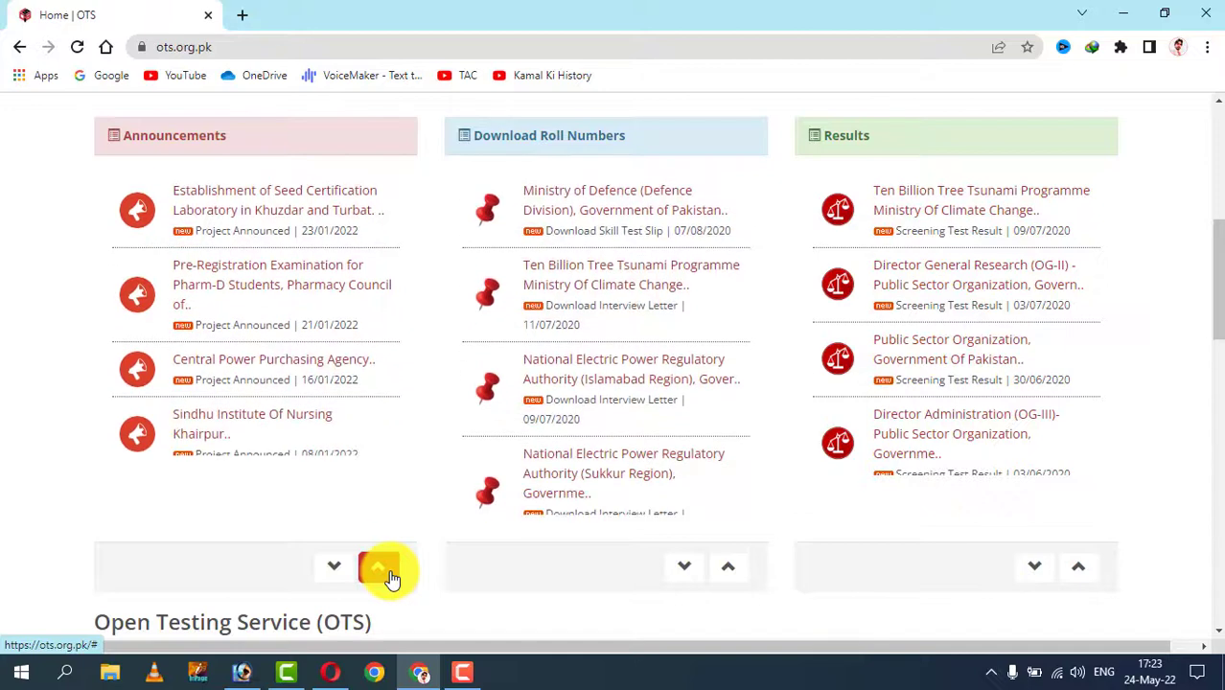
left_click(389, 574)
left_click(388, 573)
left_click(388, 573)
left_click(388, 573)
left_click(388, 574)
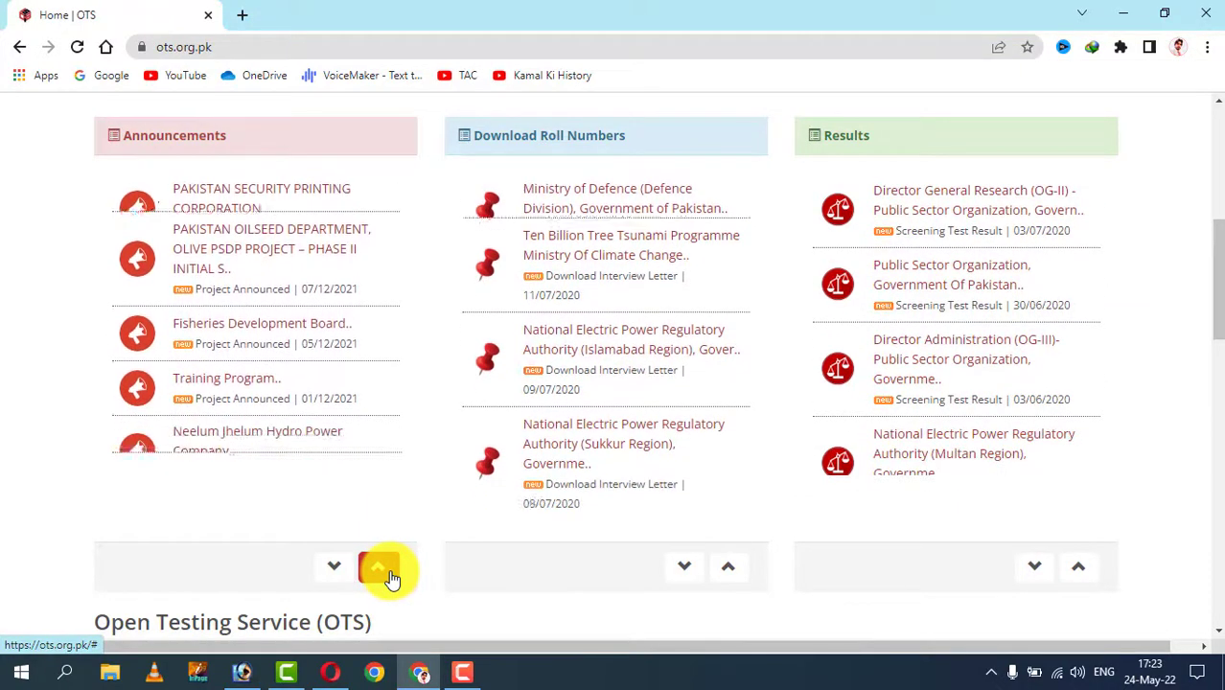
left_click(388, 573)
left_click(388, 573)
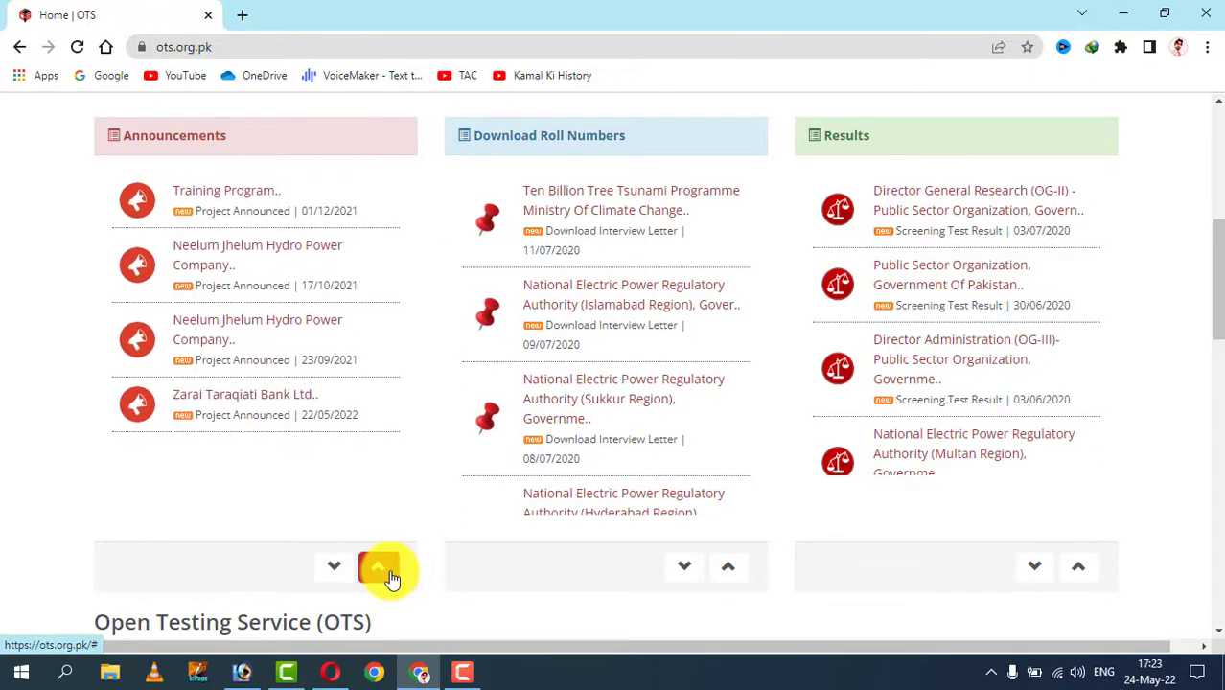
left_click(238, 405)
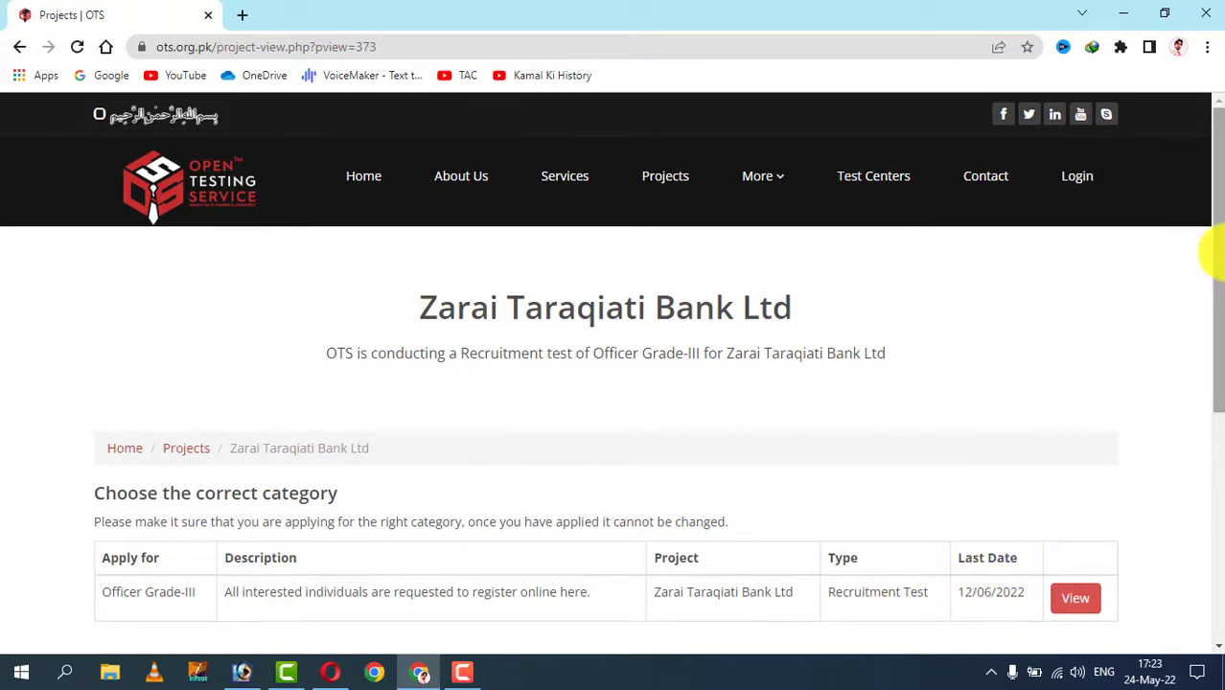
View the Officer Grade-III category of the Zarai Taraqiati Bank Ltd project and open its new-applicant registration form
left_click_drag(1213, 253, 1213, 382)
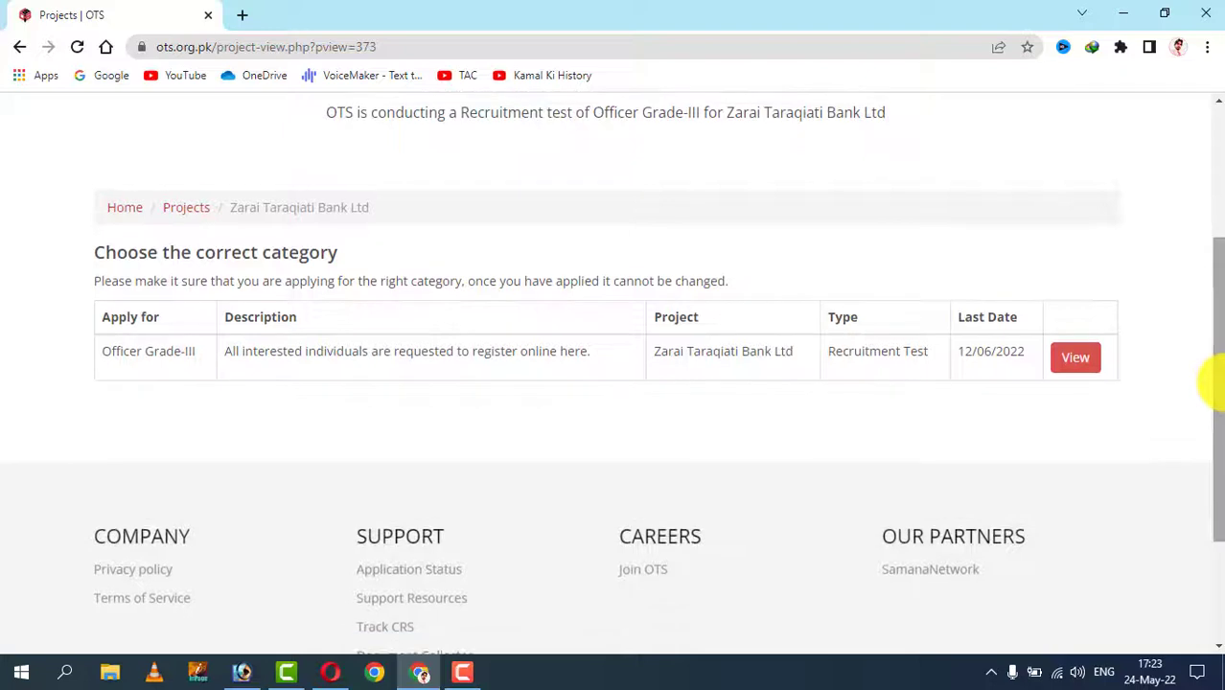
left_click(1087, 367)
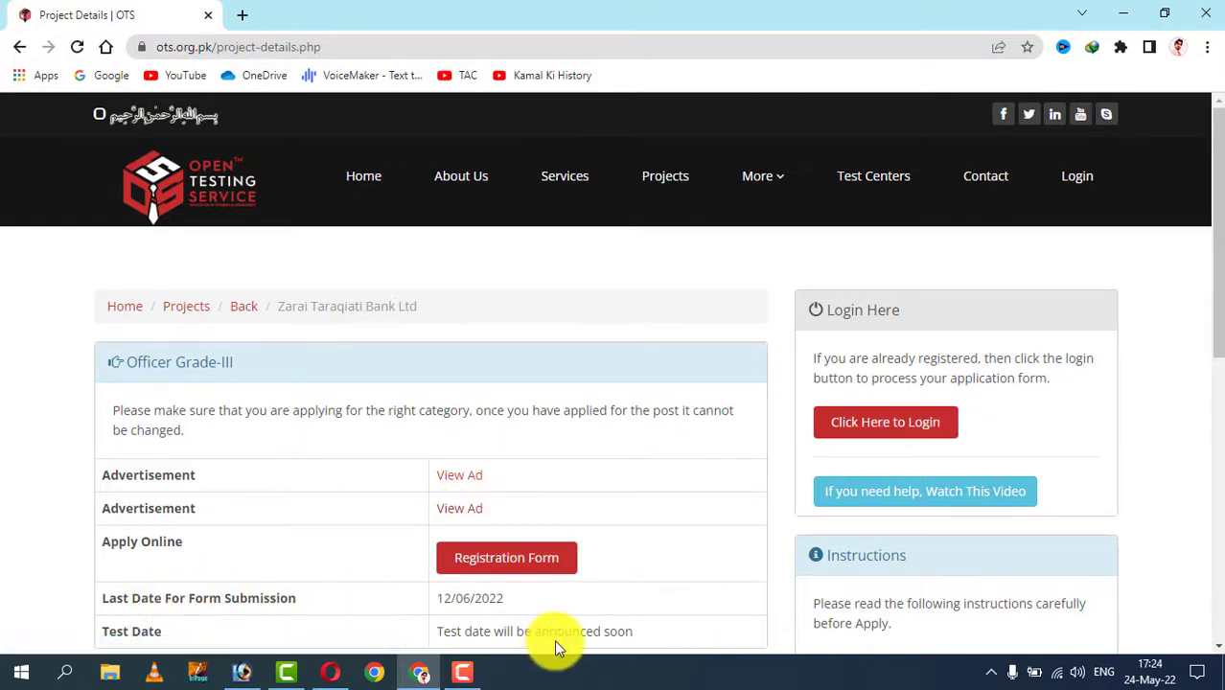
left_click_drag(1217, 302, 1217, 363)
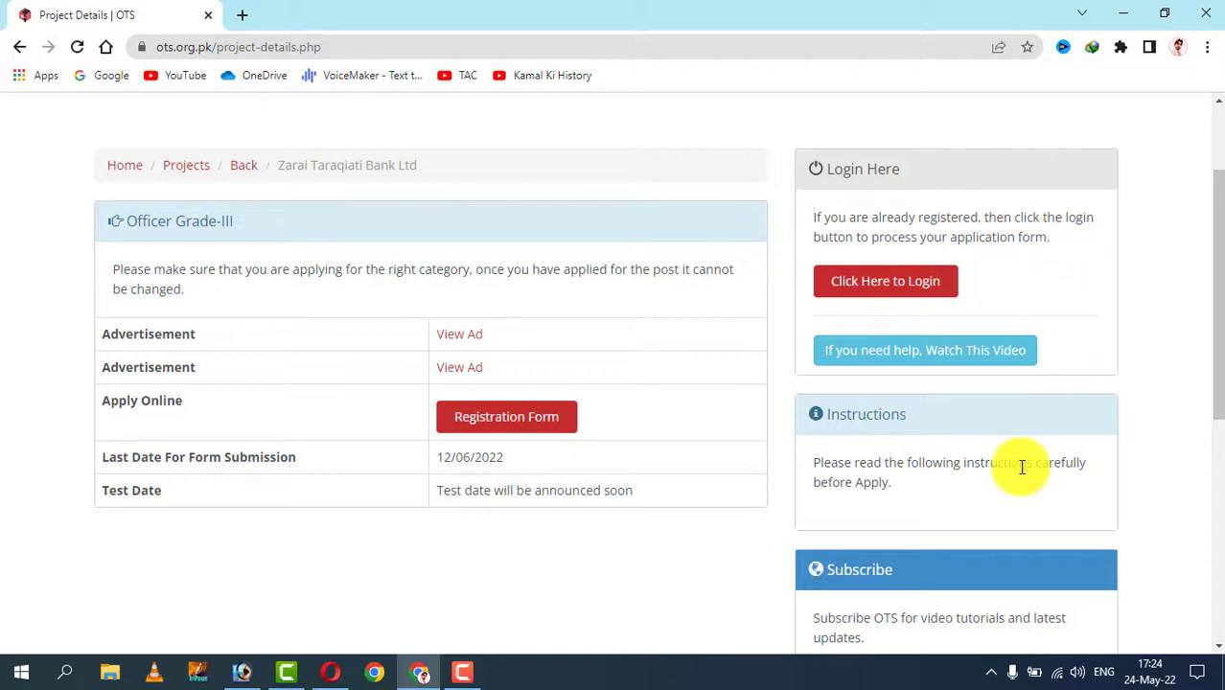
left_click(570, 434)
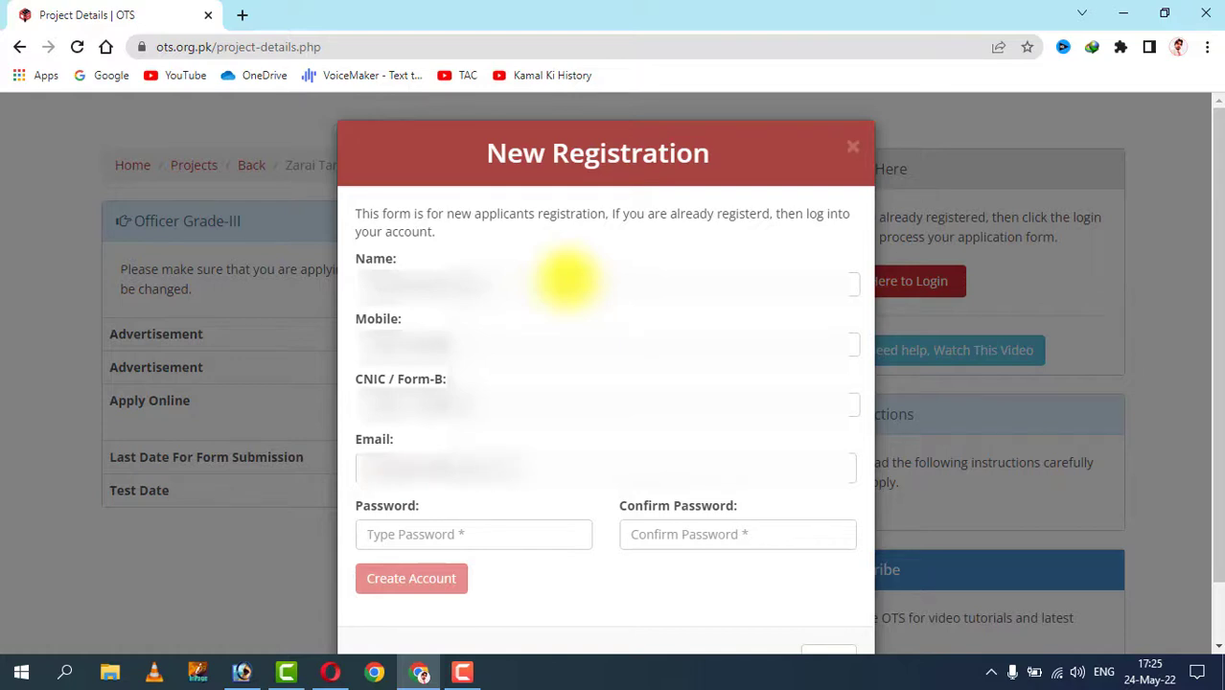
Enter the account password, repeat it as confirmation and create the new applicant account
type("*")
key("Tab")
type("*")
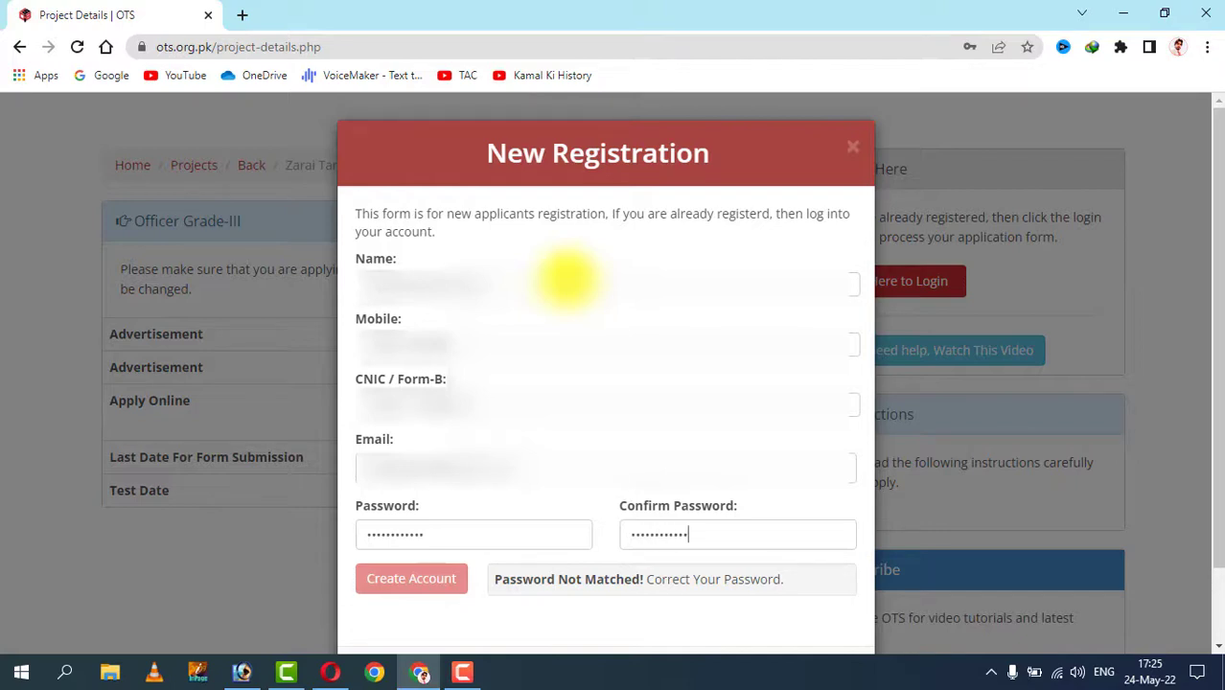
type("*")
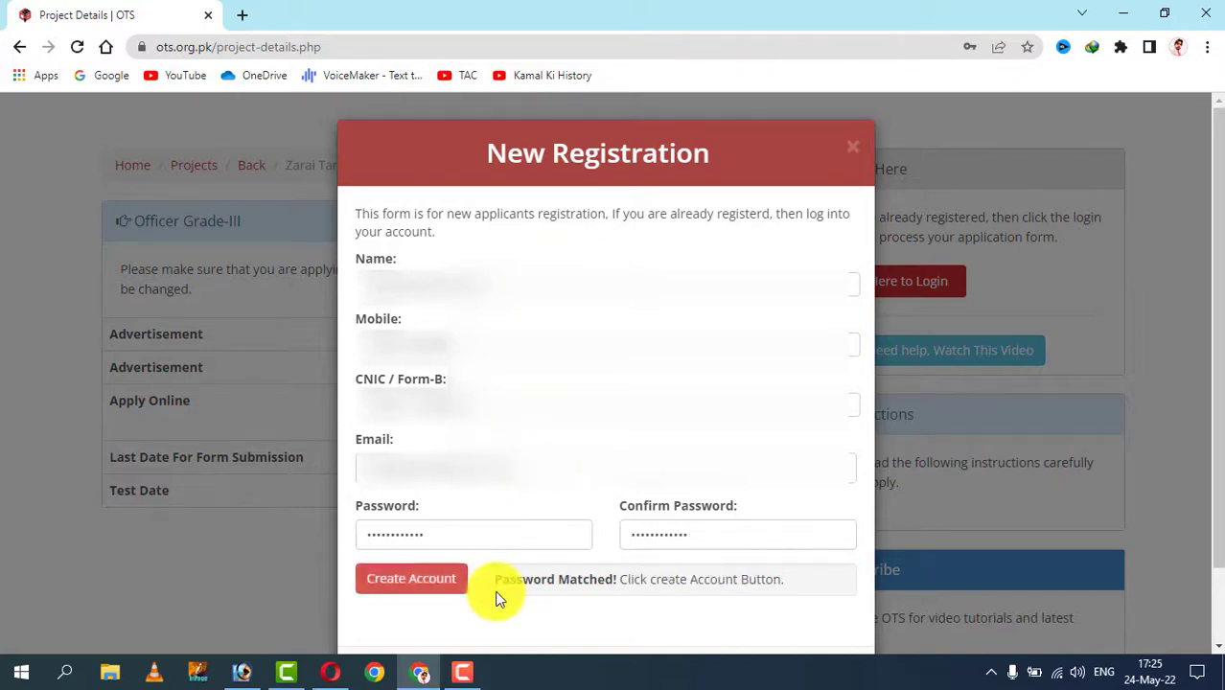
left_click(456, 598)
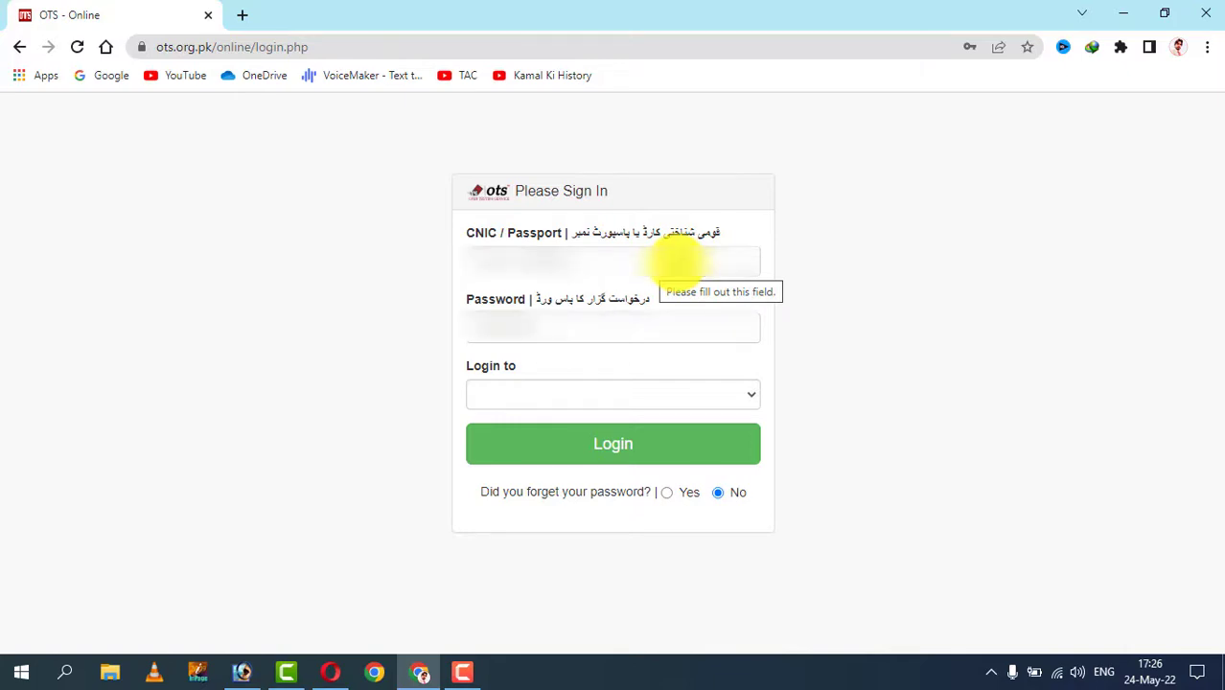
Choose Officer Grade-III as the login target and sign in with the filled-in CNIC and password
left_click(675, 263)
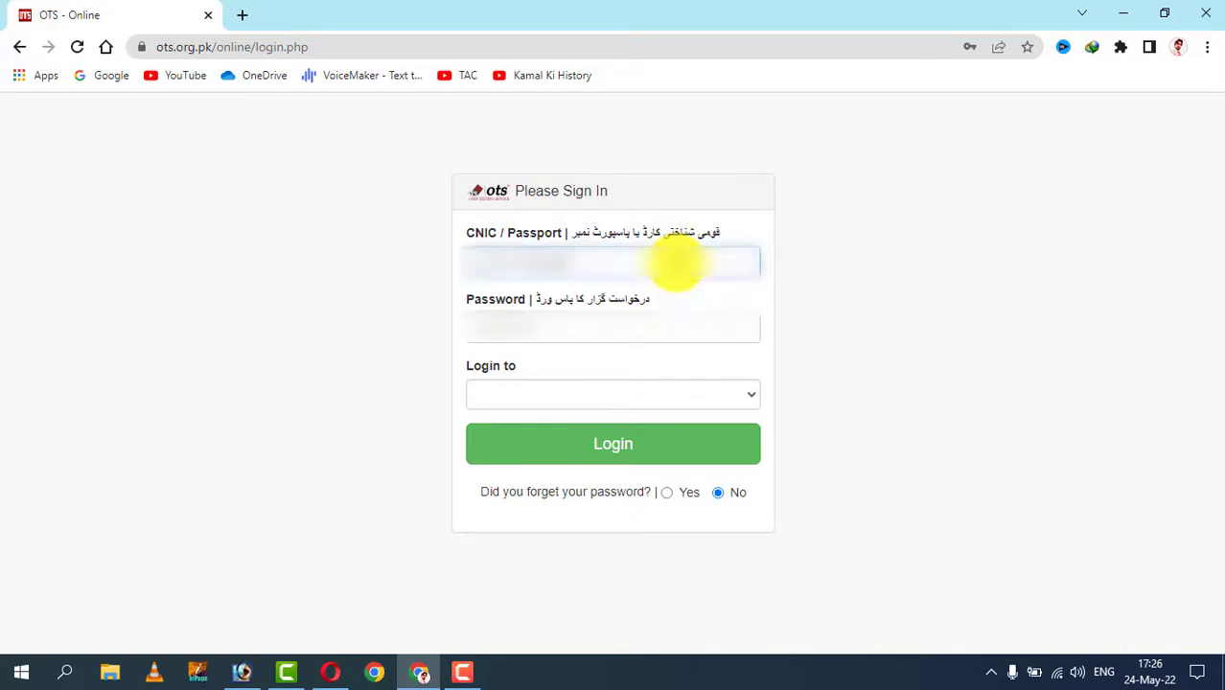
left_click(572, 329)
left_click(700, 391)
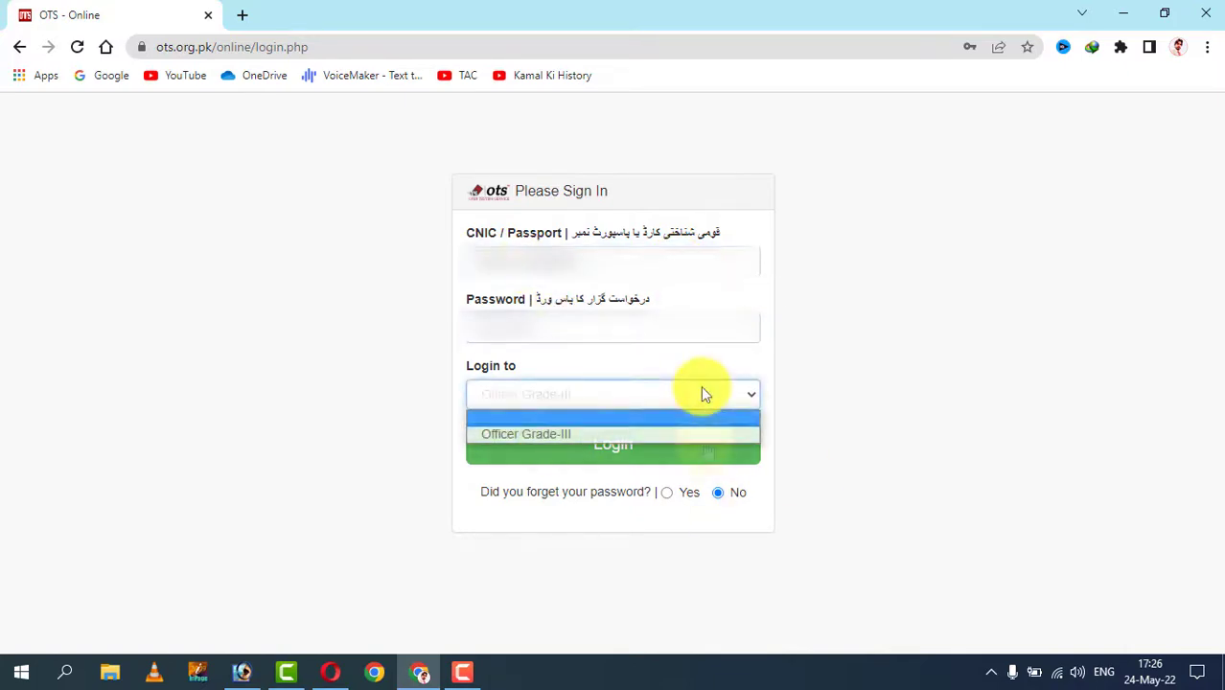
left_click(551, 436)
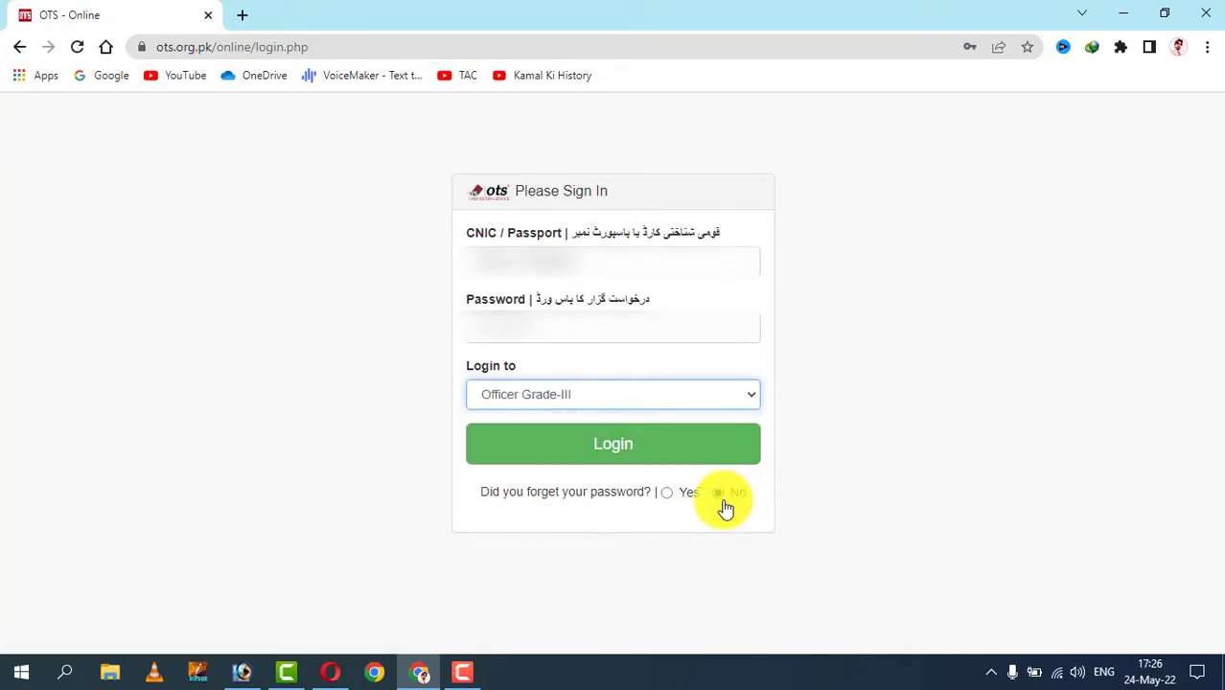
left_click(706, 451)
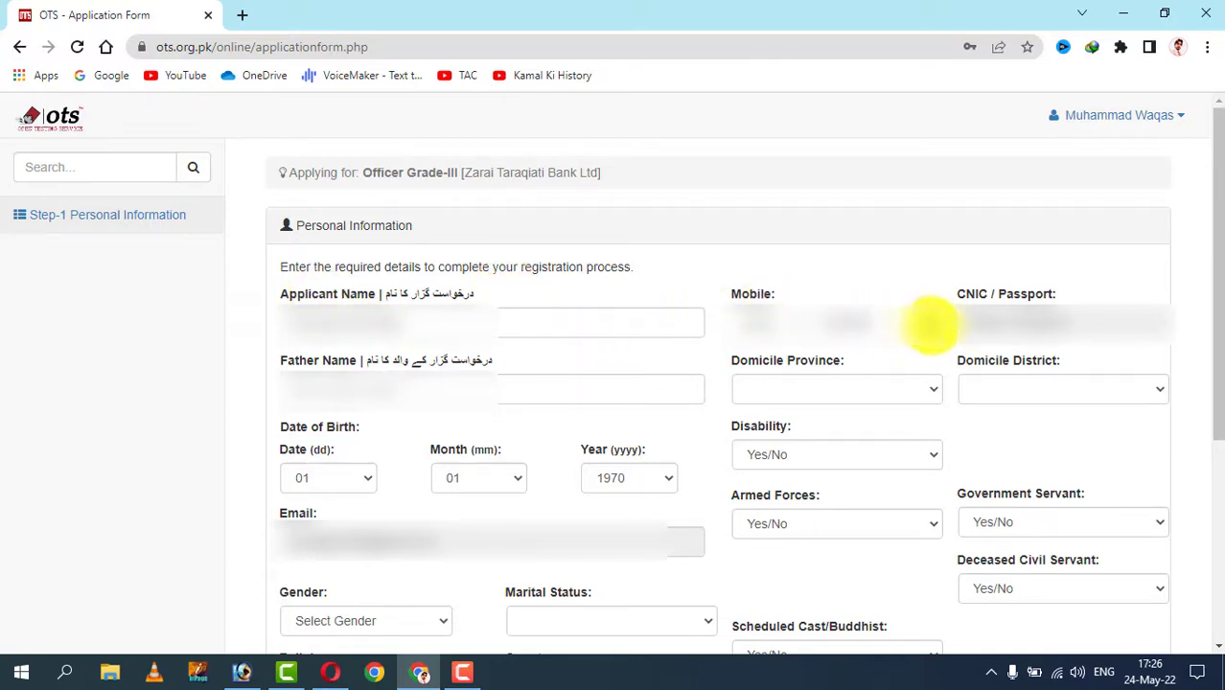
Enter the father's name and set the domicile province to Punjab and the domicile district to Dera Ghazi Khan
left_click(580, 389)
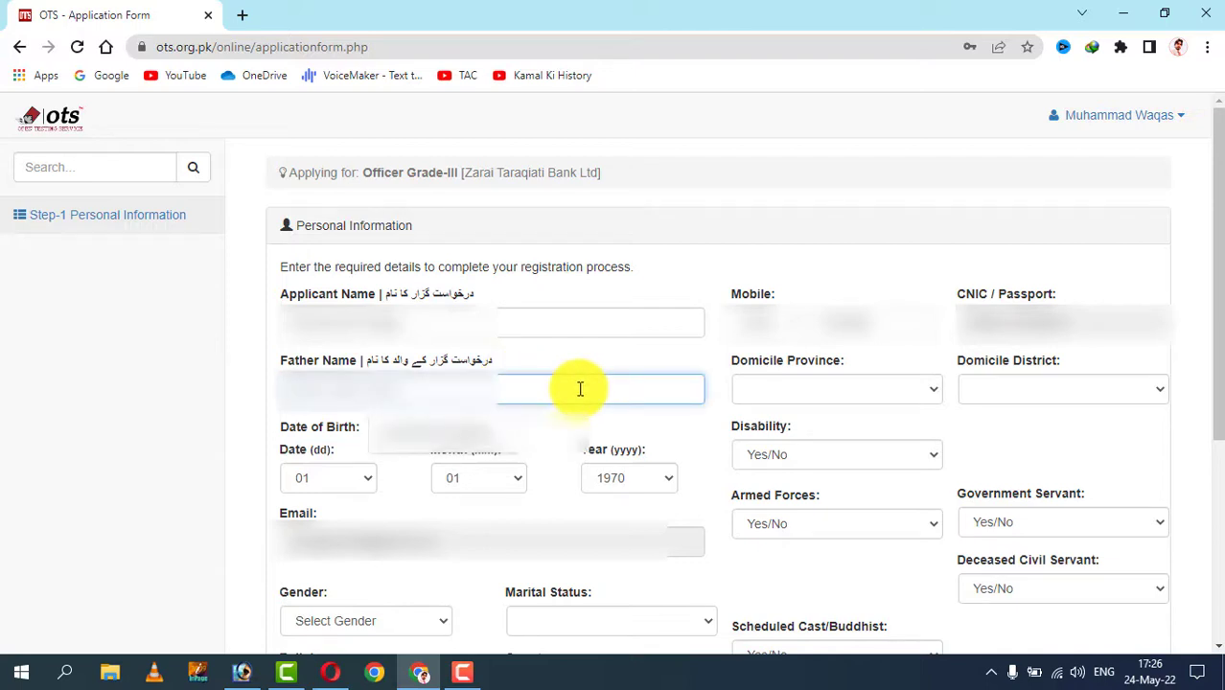
type("Muhammad")
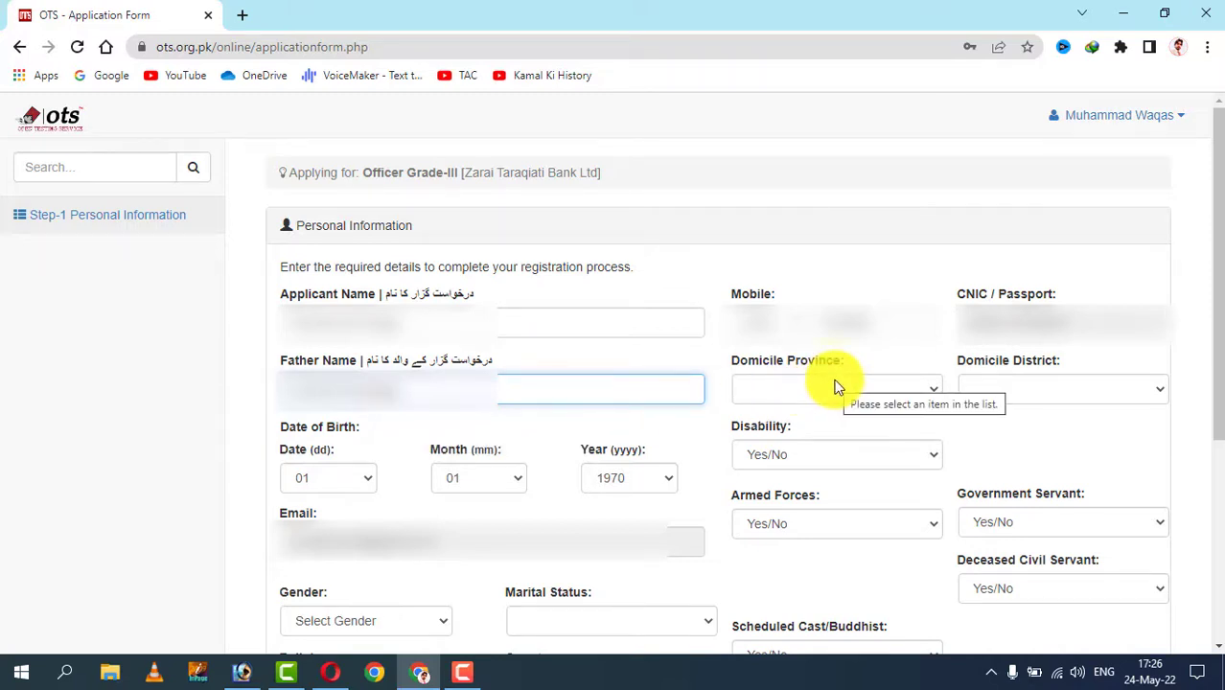
left_click(869, 388)
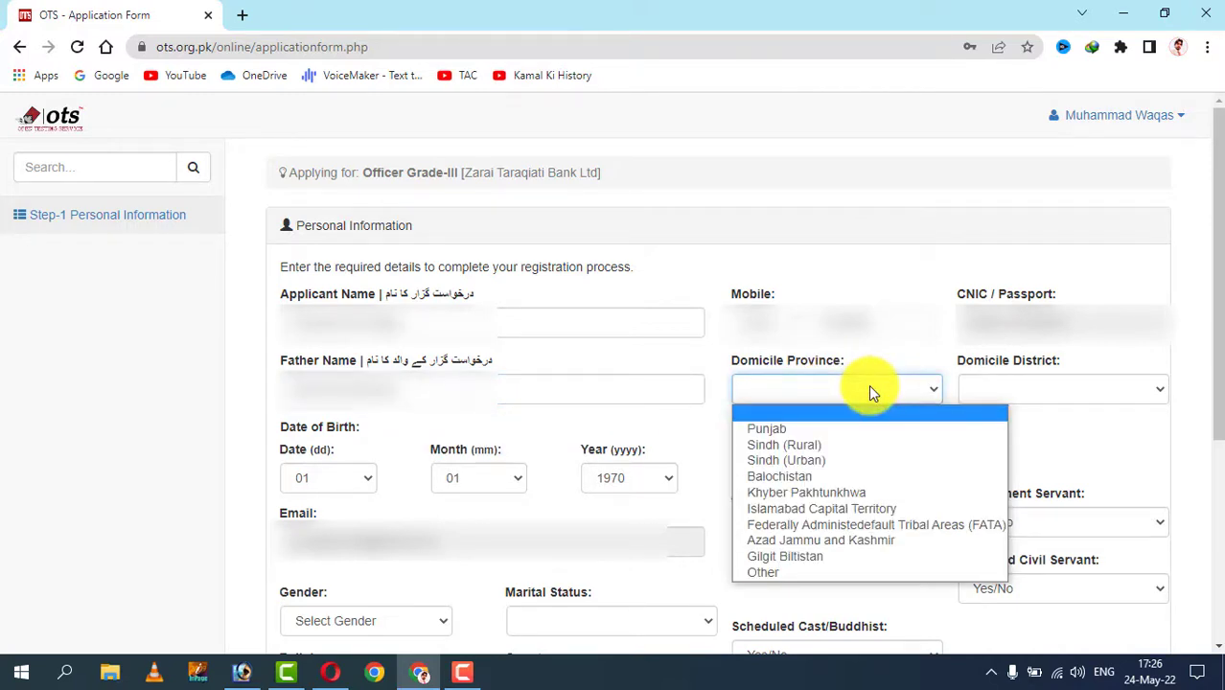
left_click(779, 431)
left_click(1024, 393)
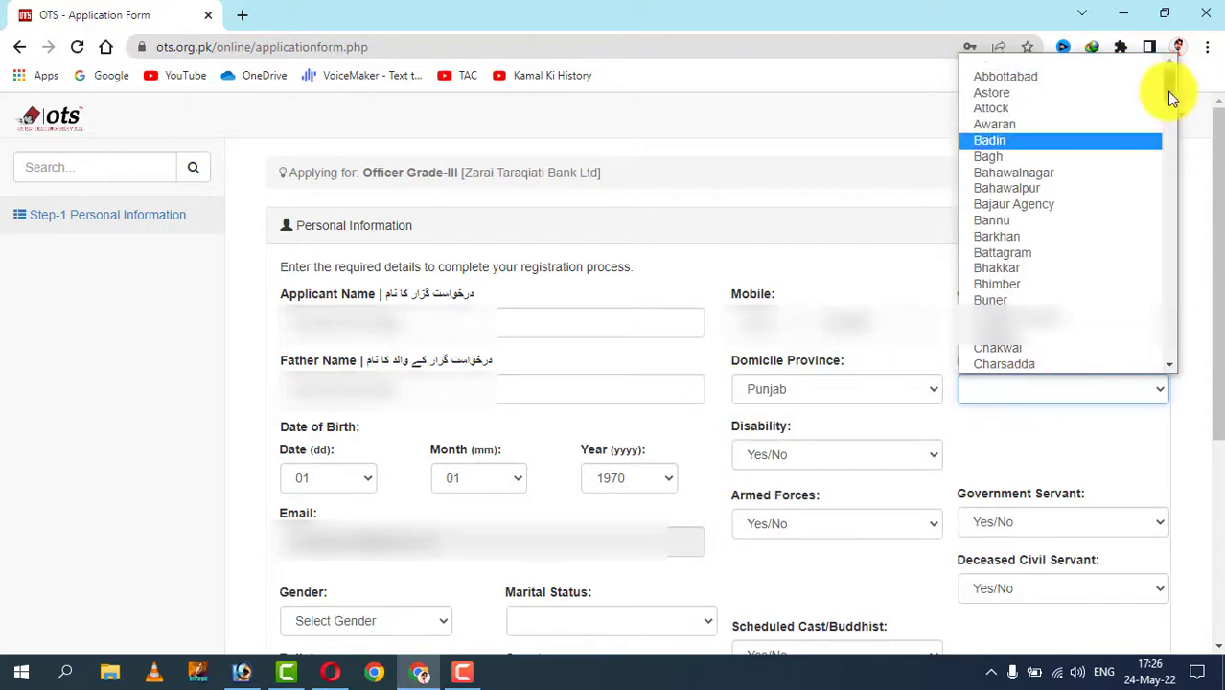
left_click_drag(1169, 96, 1171, 131)
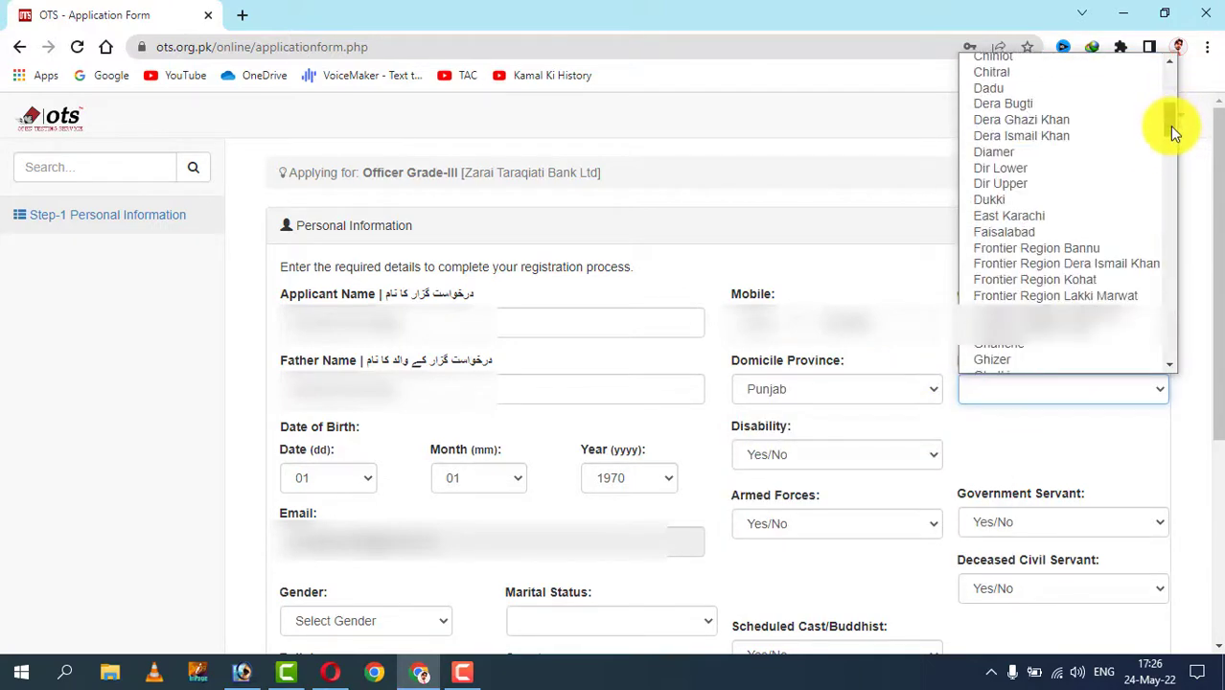
left_click(1036, 121)
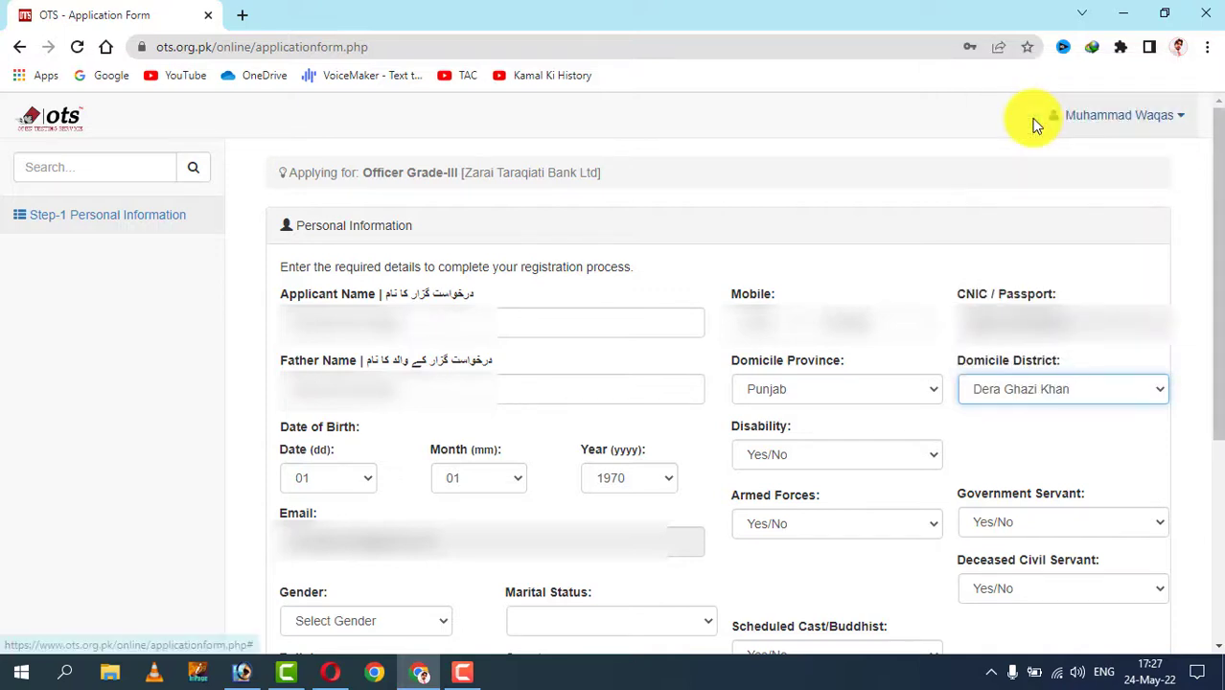
Select the day, month and year of the applicant's date of birth in the personal information form
left_click(370, 487)
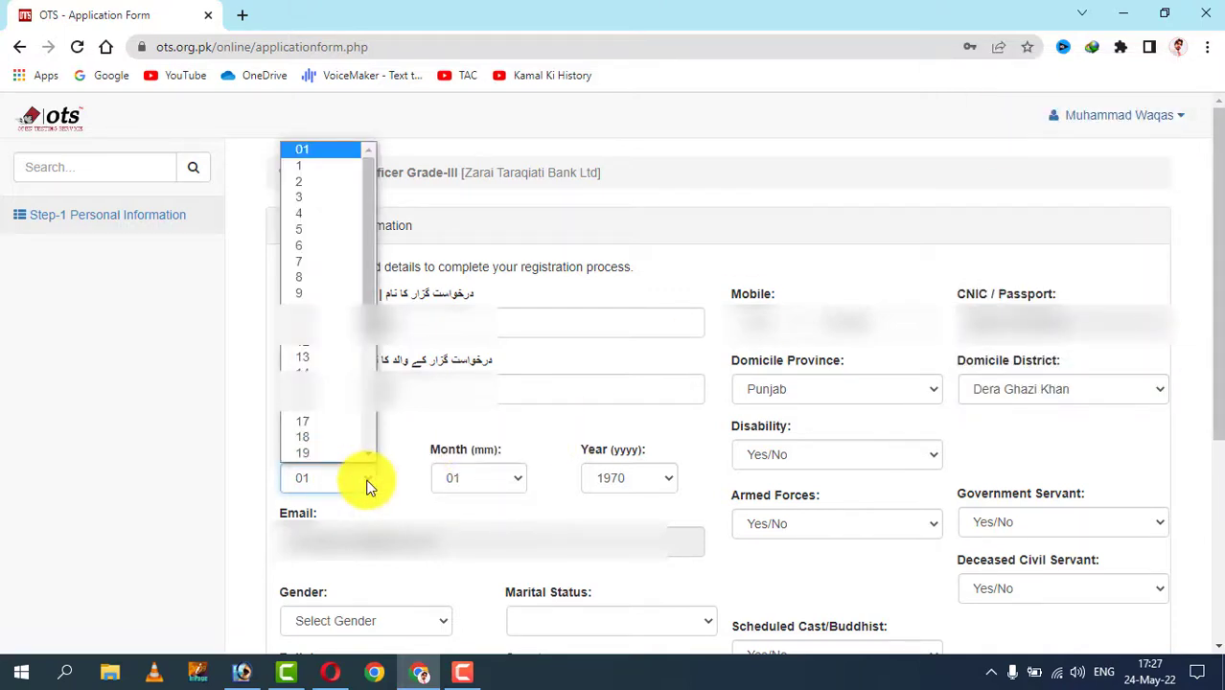
scroll(299, 173, "down", 1)
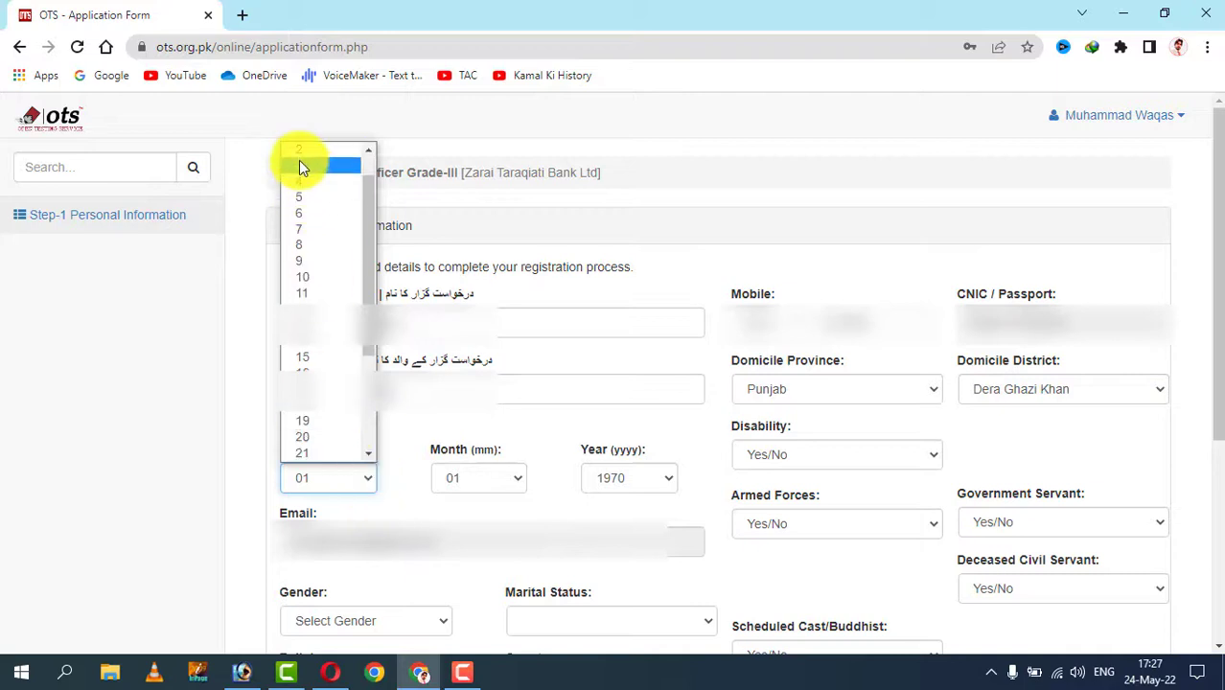
left_click(299, 156)
left_click(495, 484)
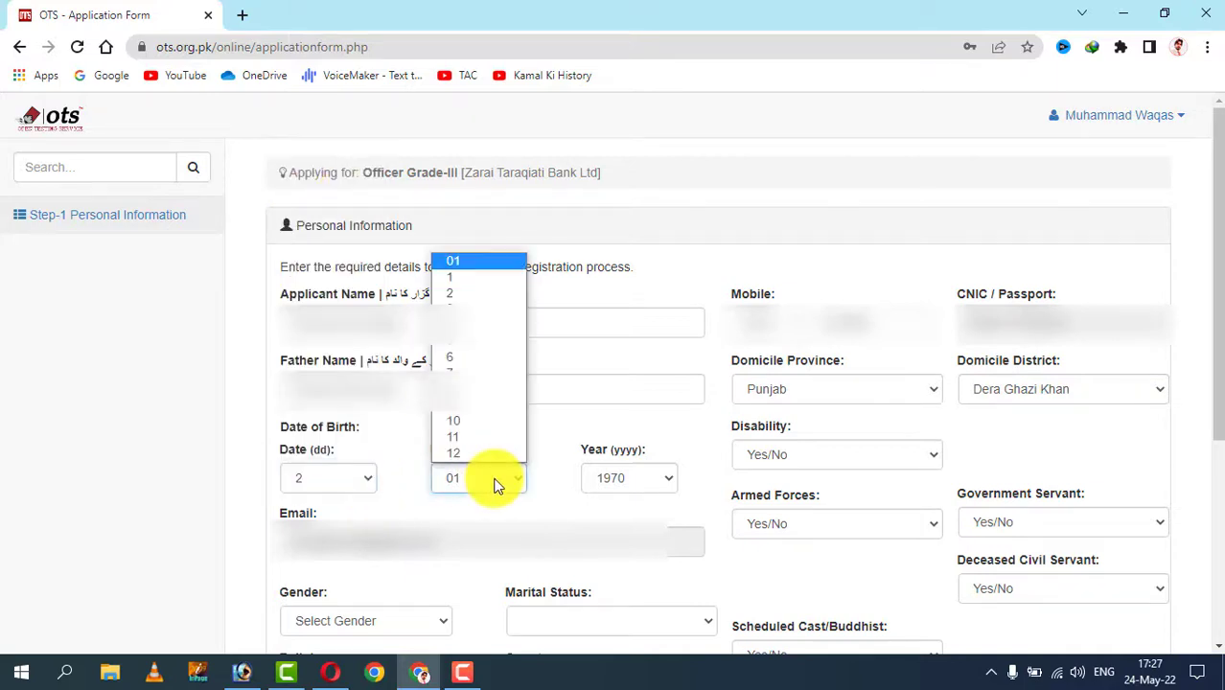
left_click(457, 295)
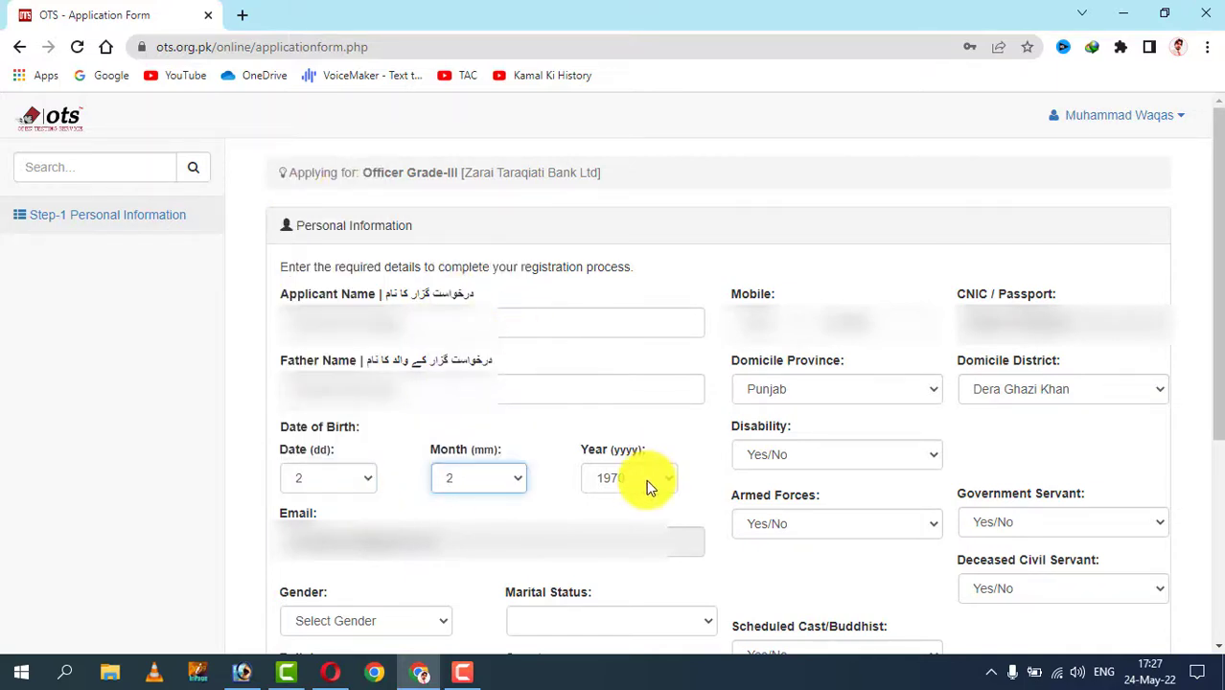
left_click(646, 478)
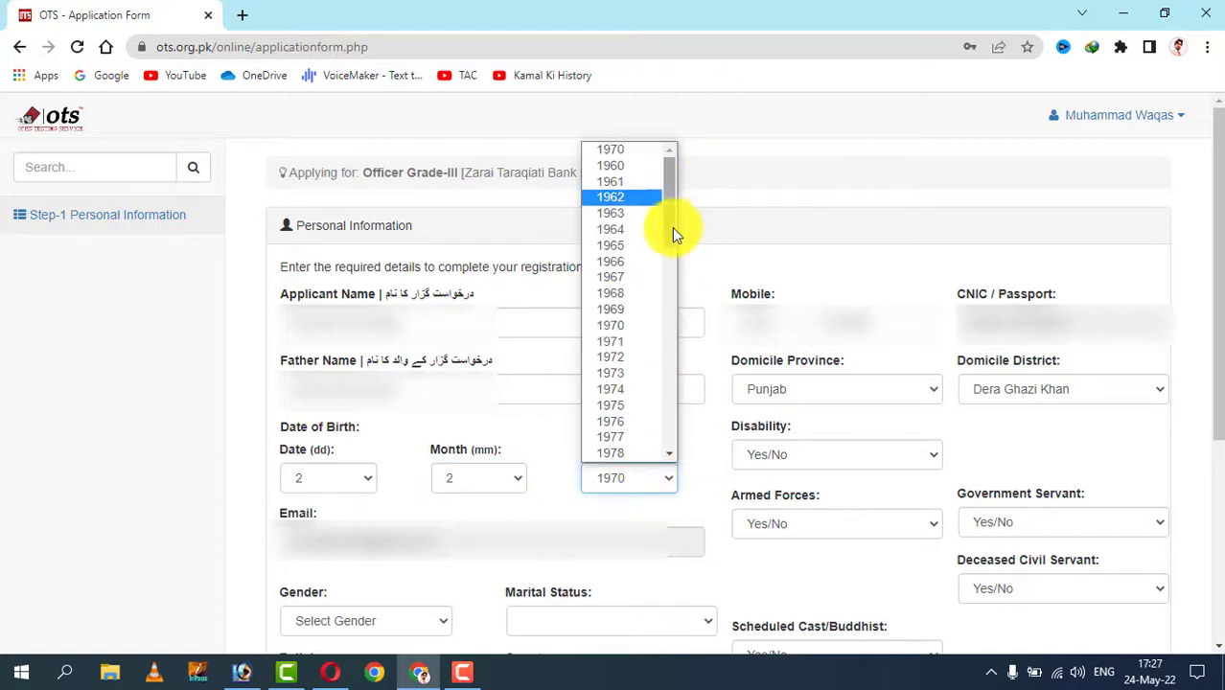
scroll(670, 254, "down", 6)
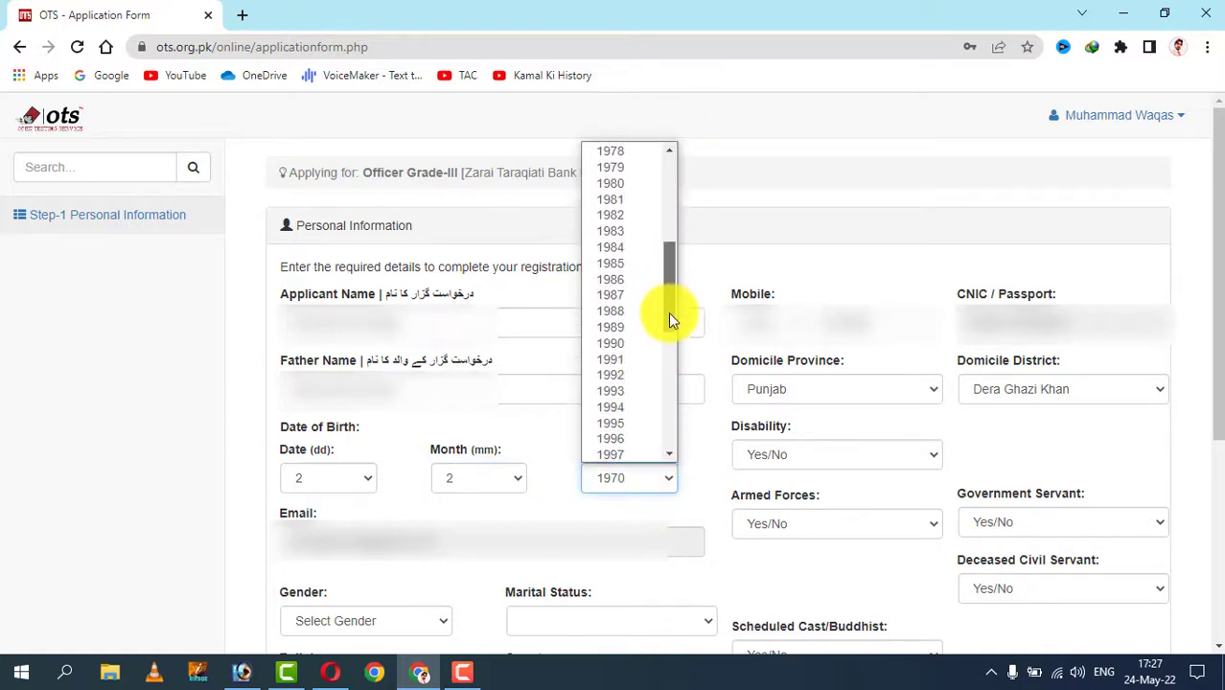
scroll(668, 316, "down", 3)
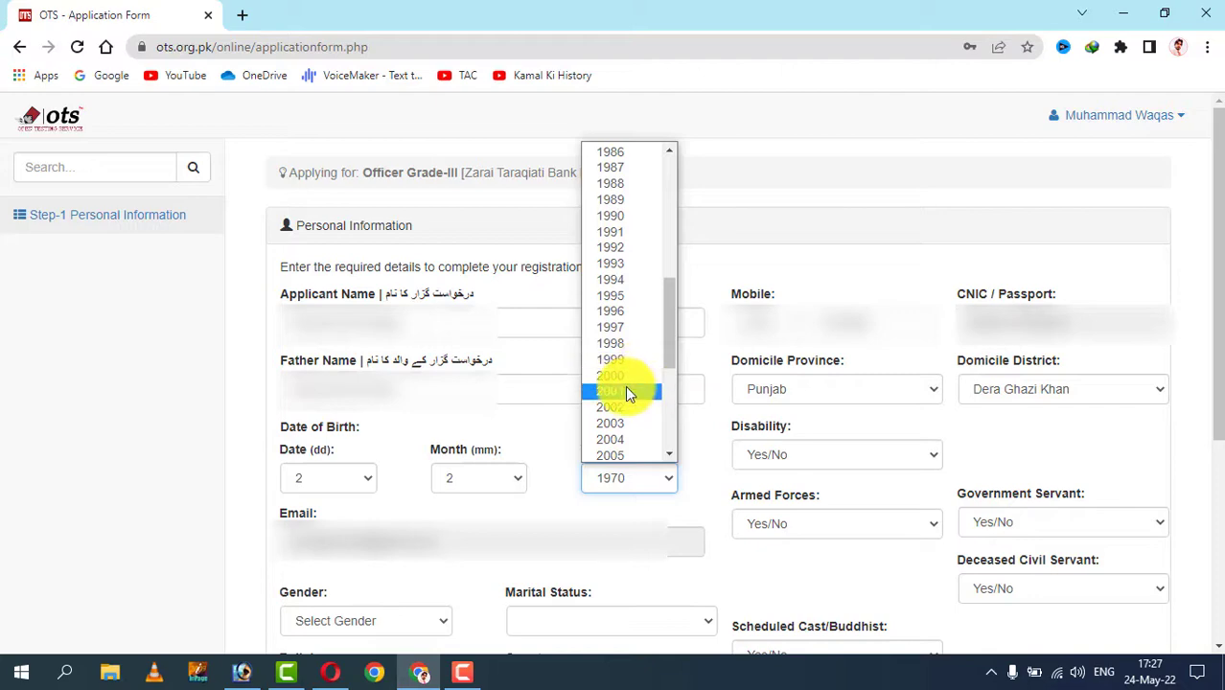
left_click(625, 393)
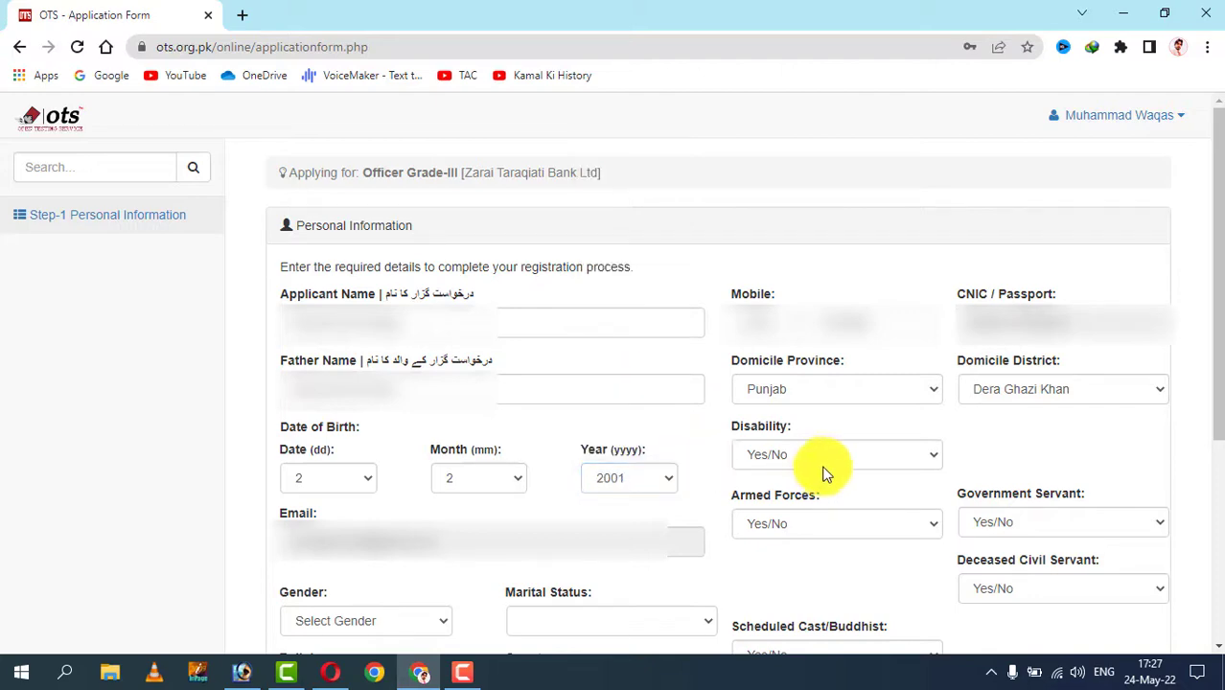
Set Disability, Armed Forces, Government Servant, Deceased Civil Servant and Scheduled Cast/Buddhist all to No
left_click_drag(1211, 197, 1202, 311)
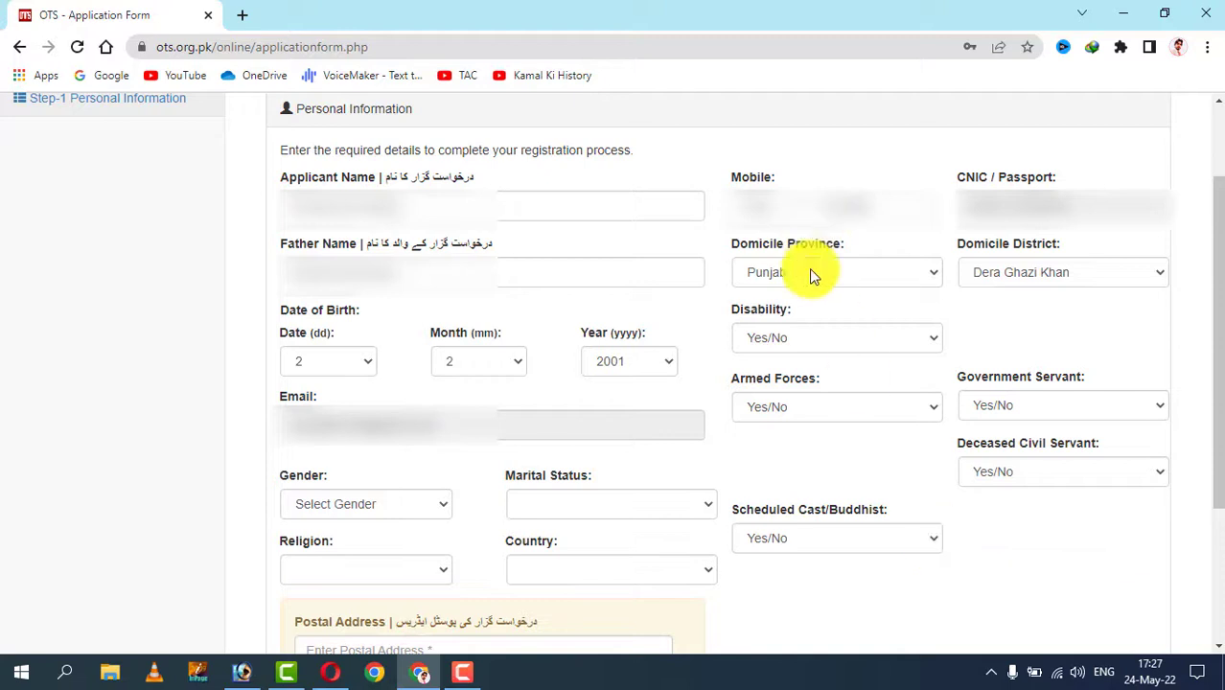
left_click(844, 340)
left_click(772, 397)
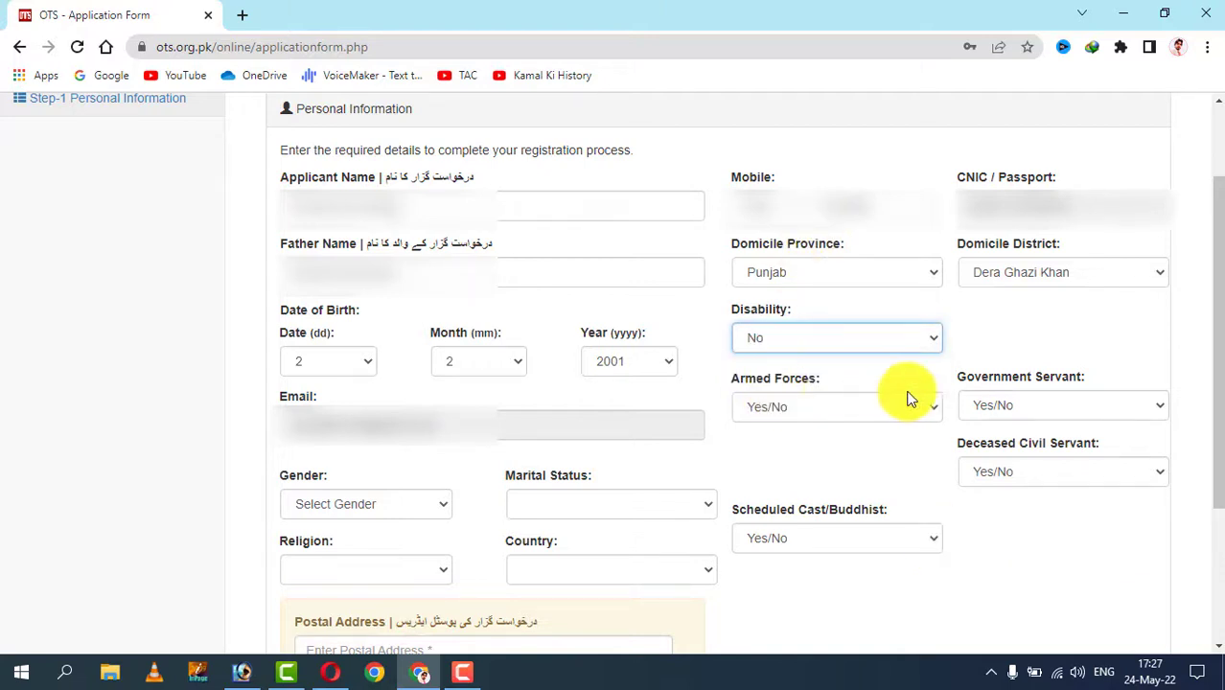
left_click(896, 406)
left_click(752, 466)
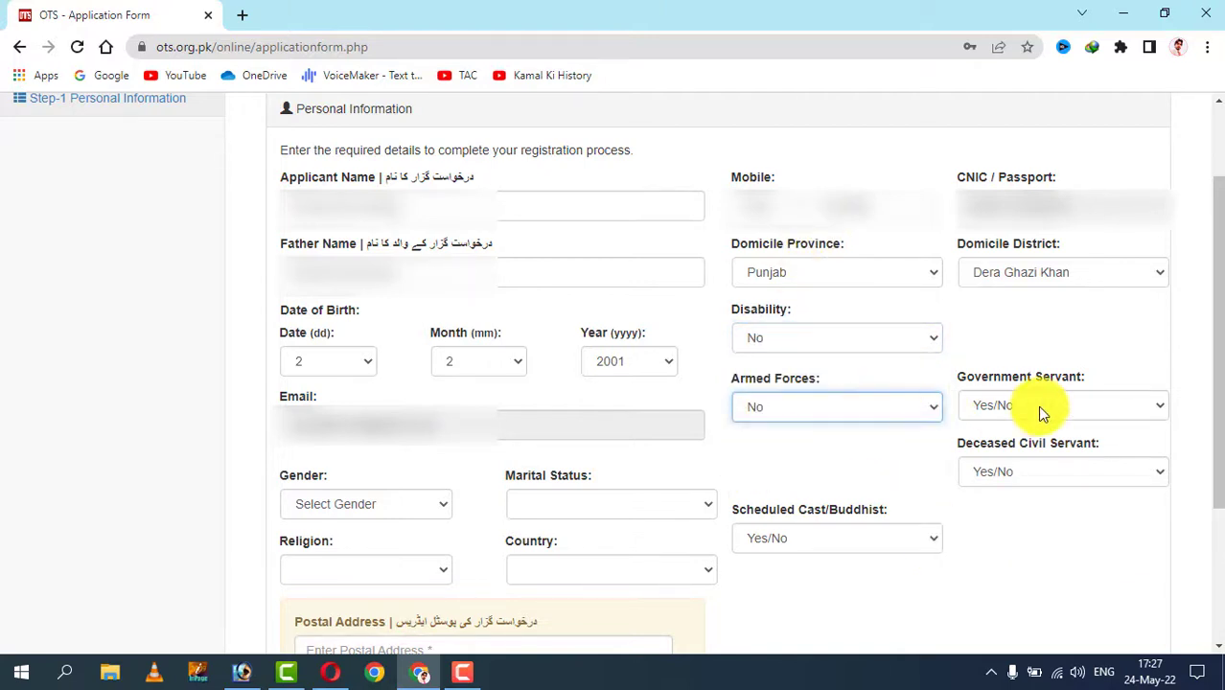
left_click(1037, 405)
left_click(1007, 471)
left_click(1007, 472)
left_click(977, 529)
left_click(843, 539)
left_click(760, 595)
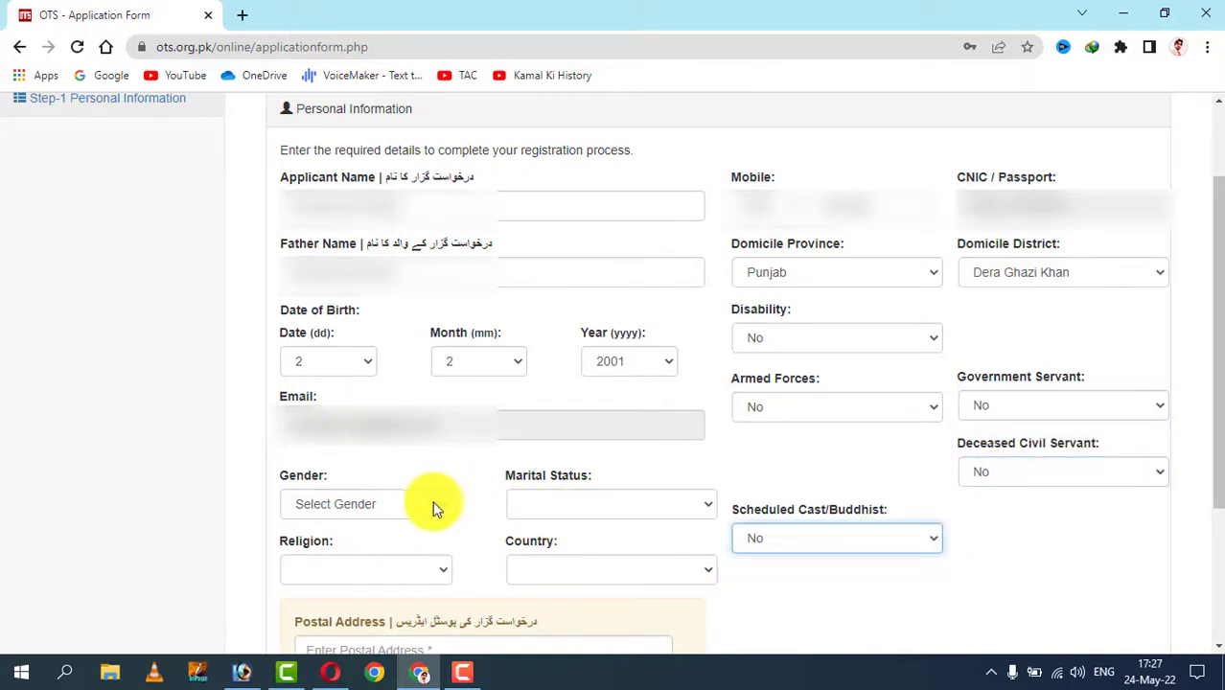
Set the applicant's gender to Male and marital status to Single in the personal information form
left_click(398, 507)
left_click(353, 544)
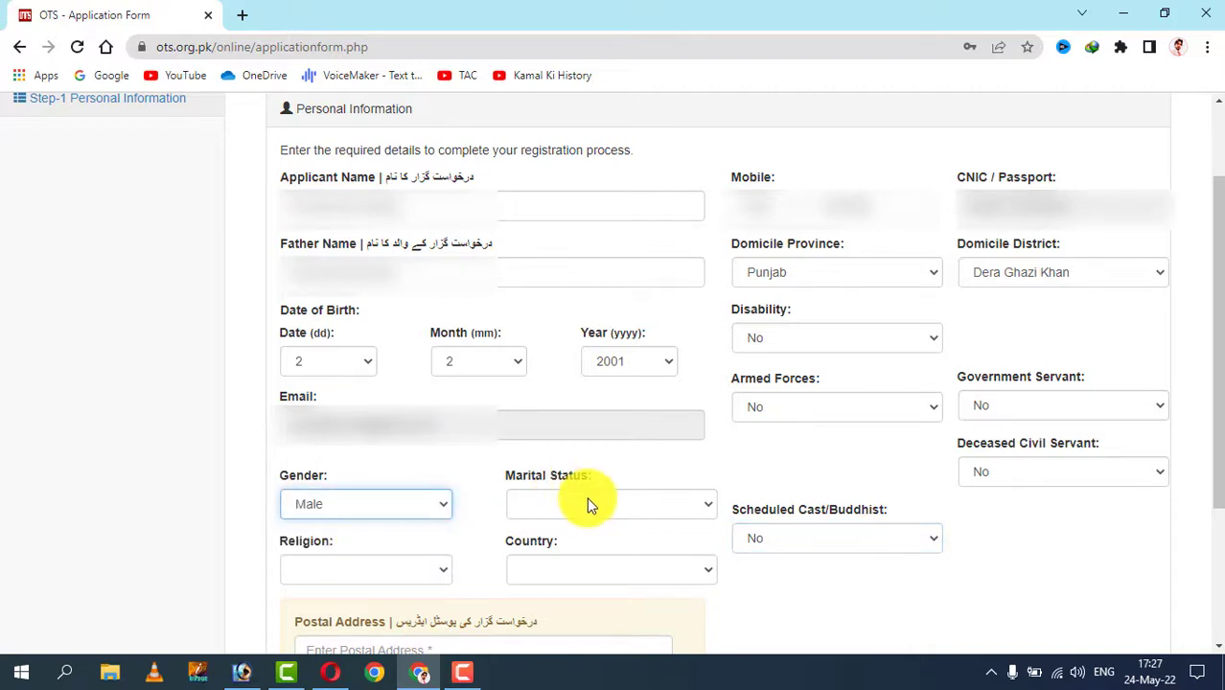
left_click(589, 506)
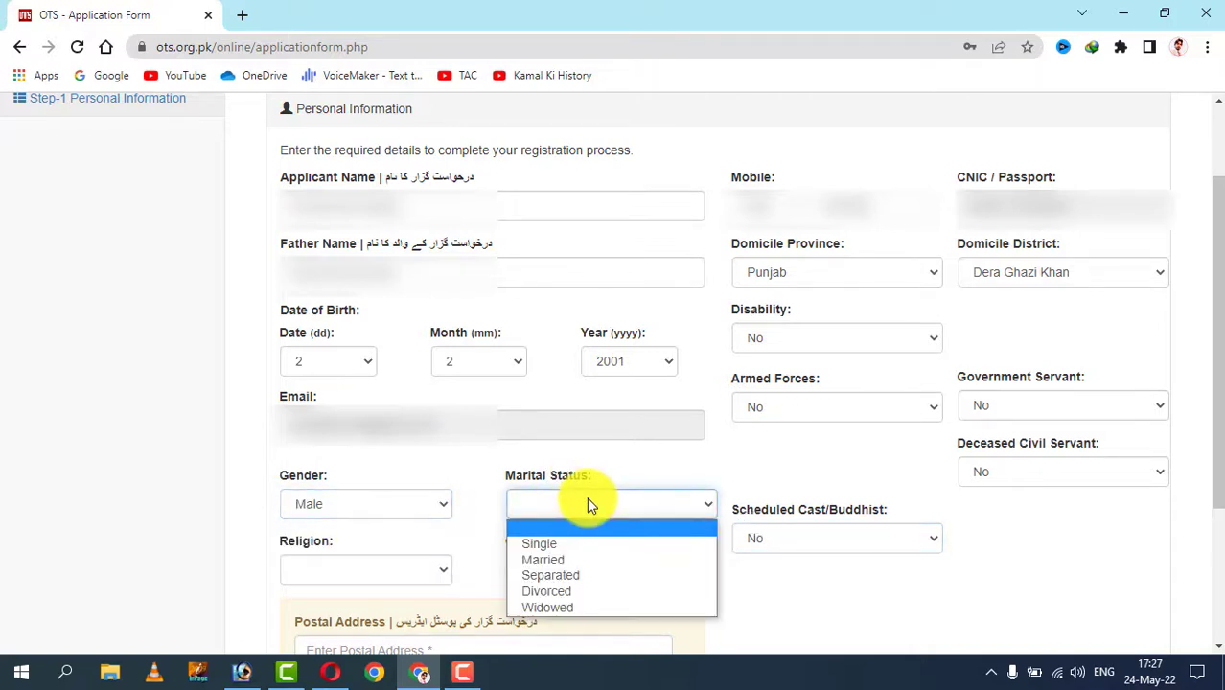
left_click(614, 544)
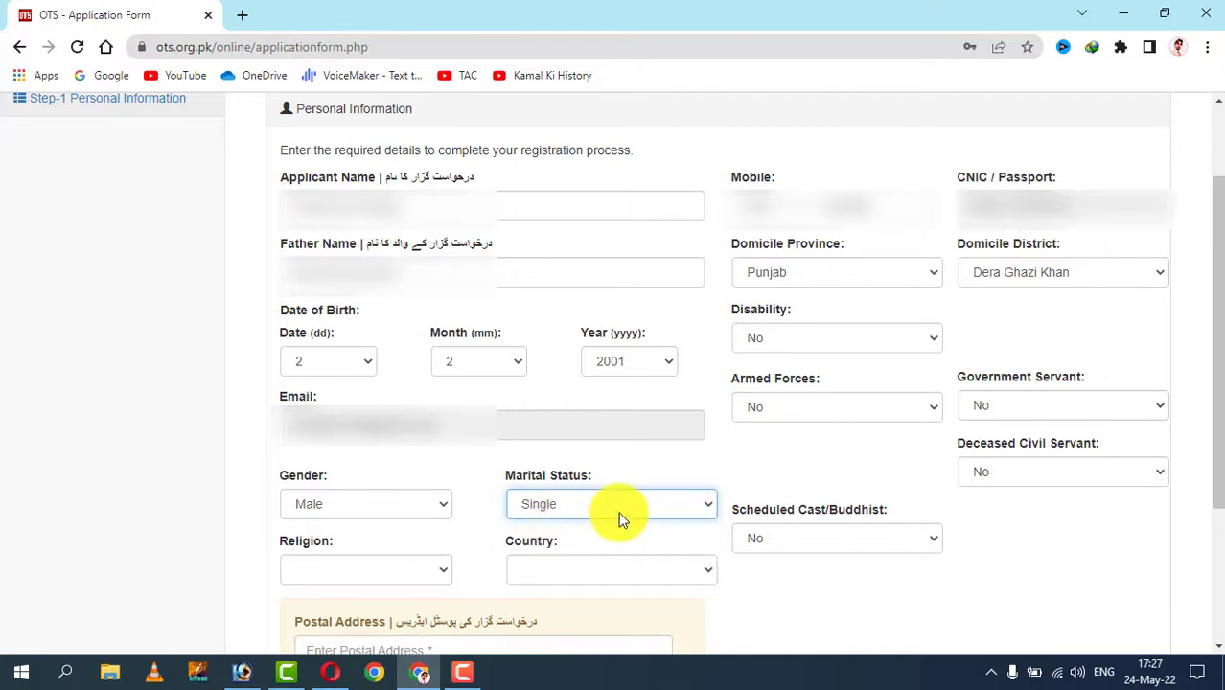
left_click(642, 500)
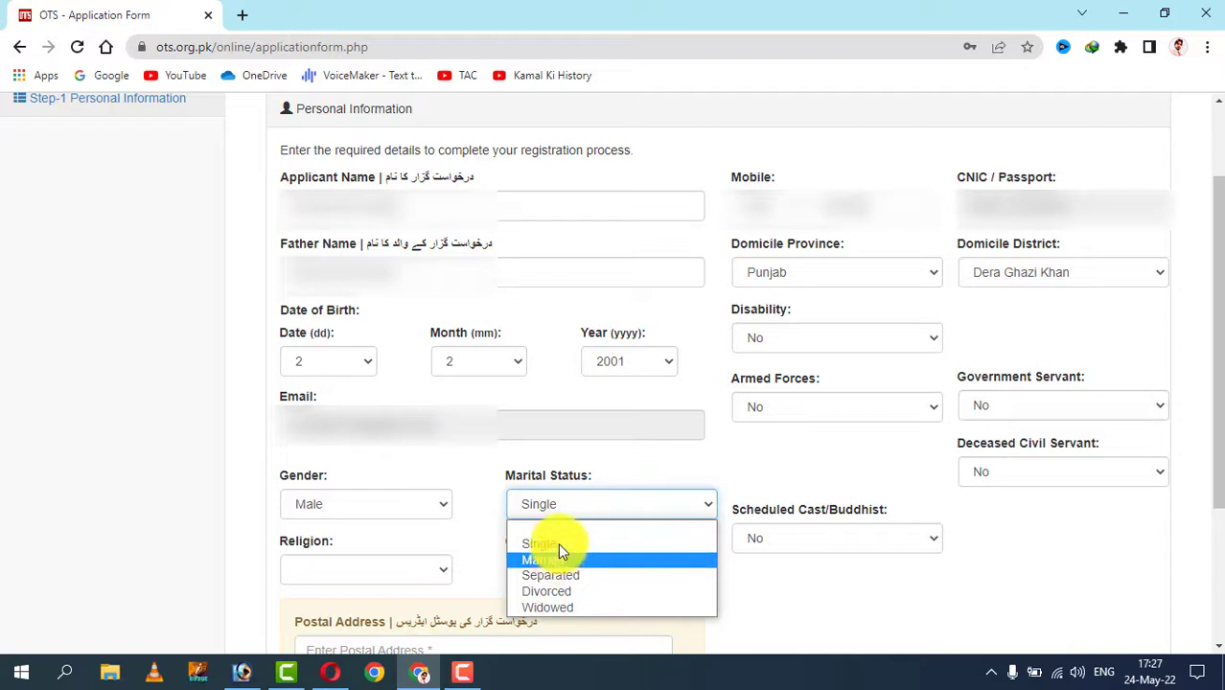
left_click(137, 484)
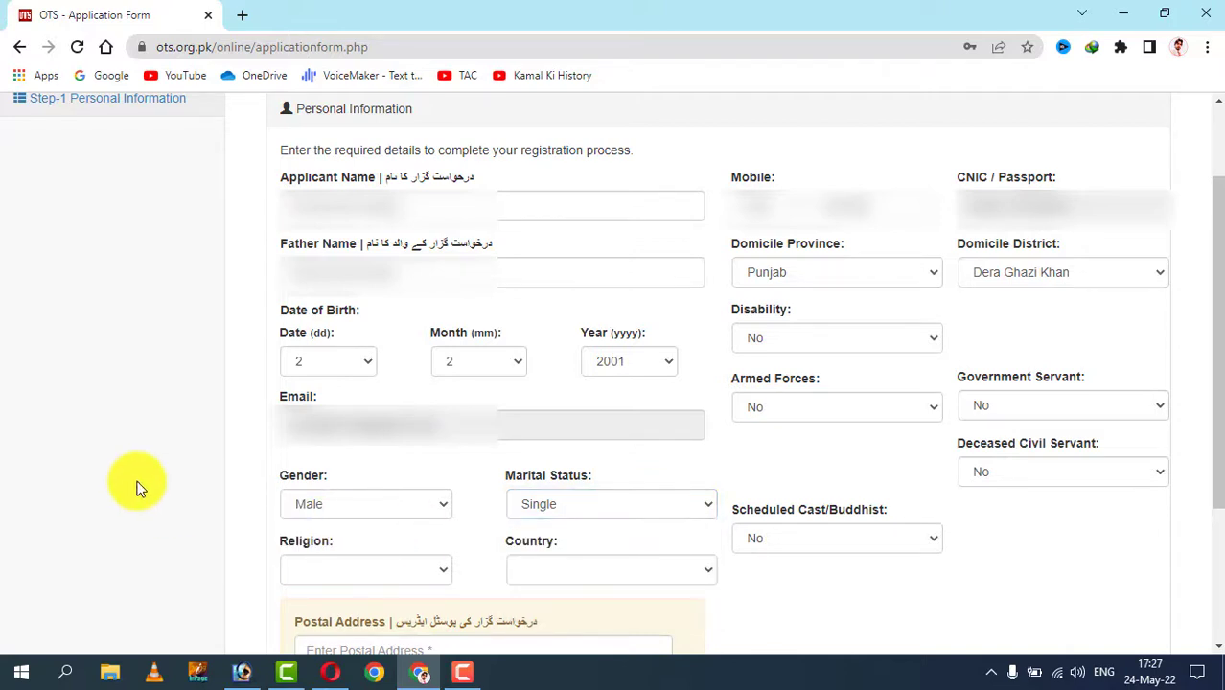
Set the applicant's religion to Muslim and country to Pakistan
left_click(436, 575)
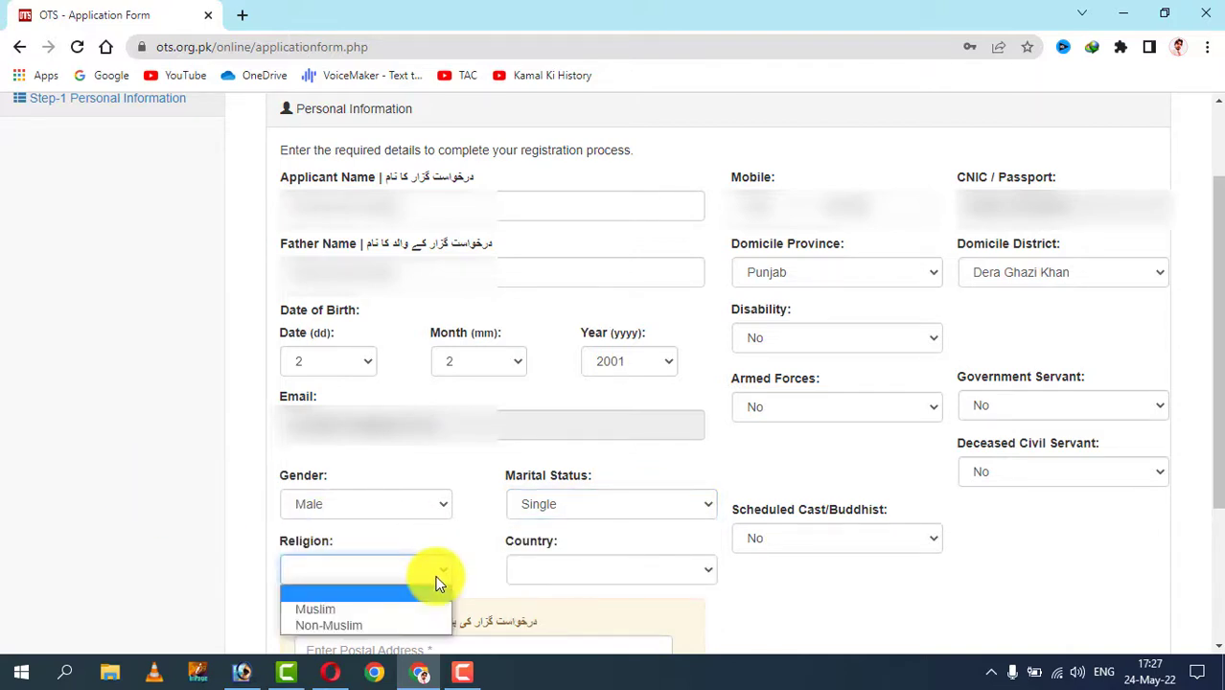
left_click(367, 610)
left_click(675, 575)
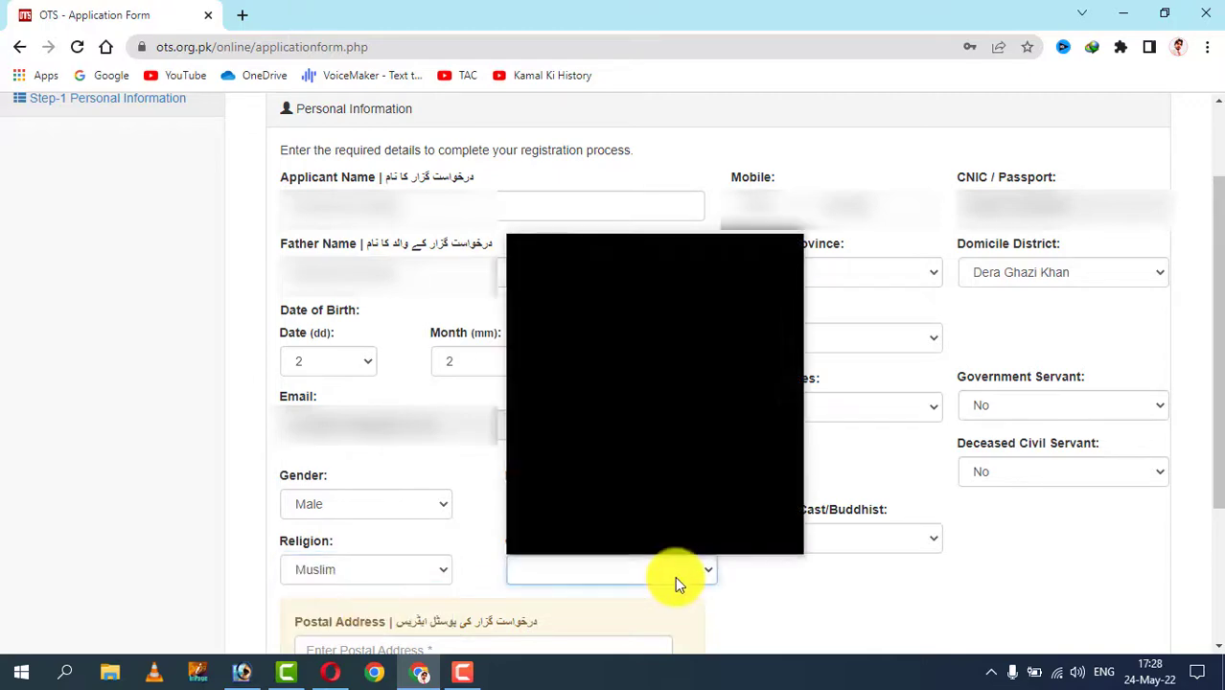
left_click_drag(793, 265, 790, 457)
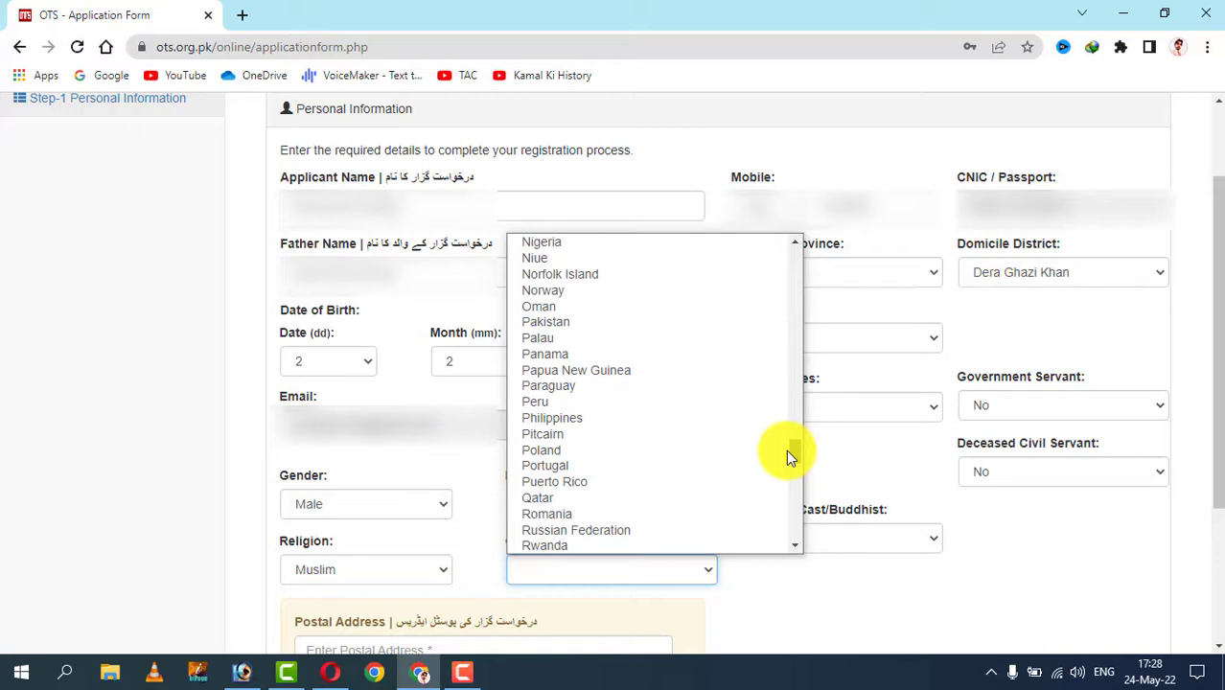
left_click(581, 326)
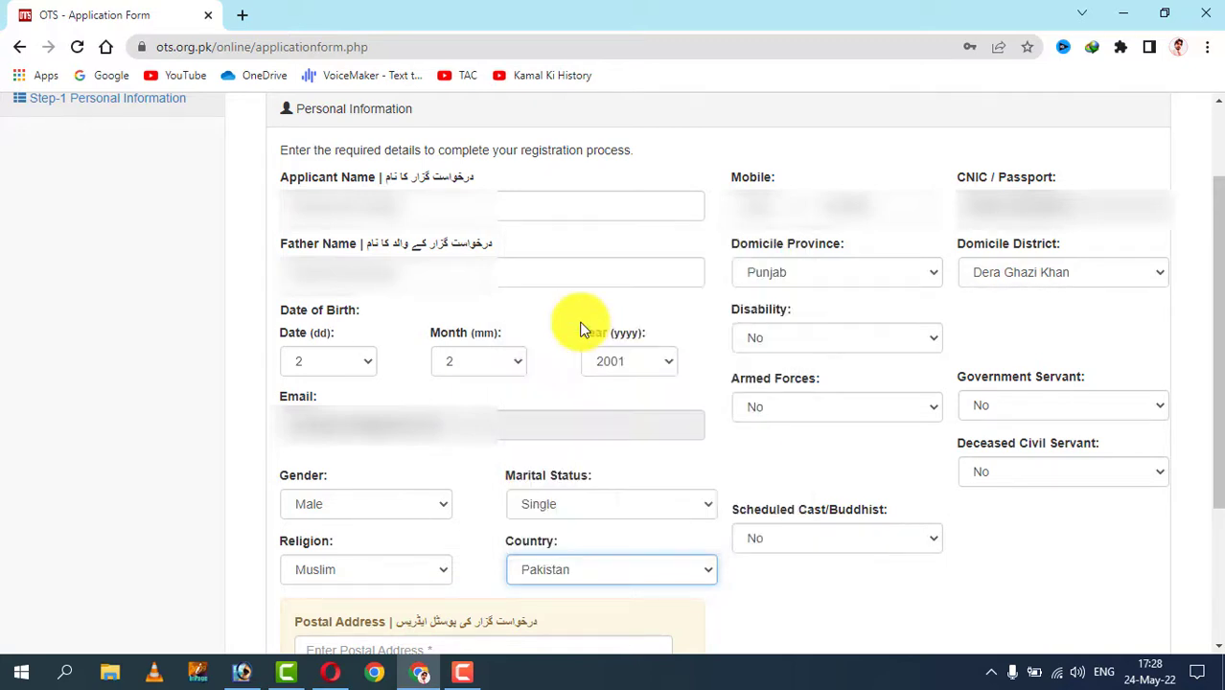
Enter the applicant's full postal address in the postal address section
left_click_drag(1215, 323, 1217, 484)
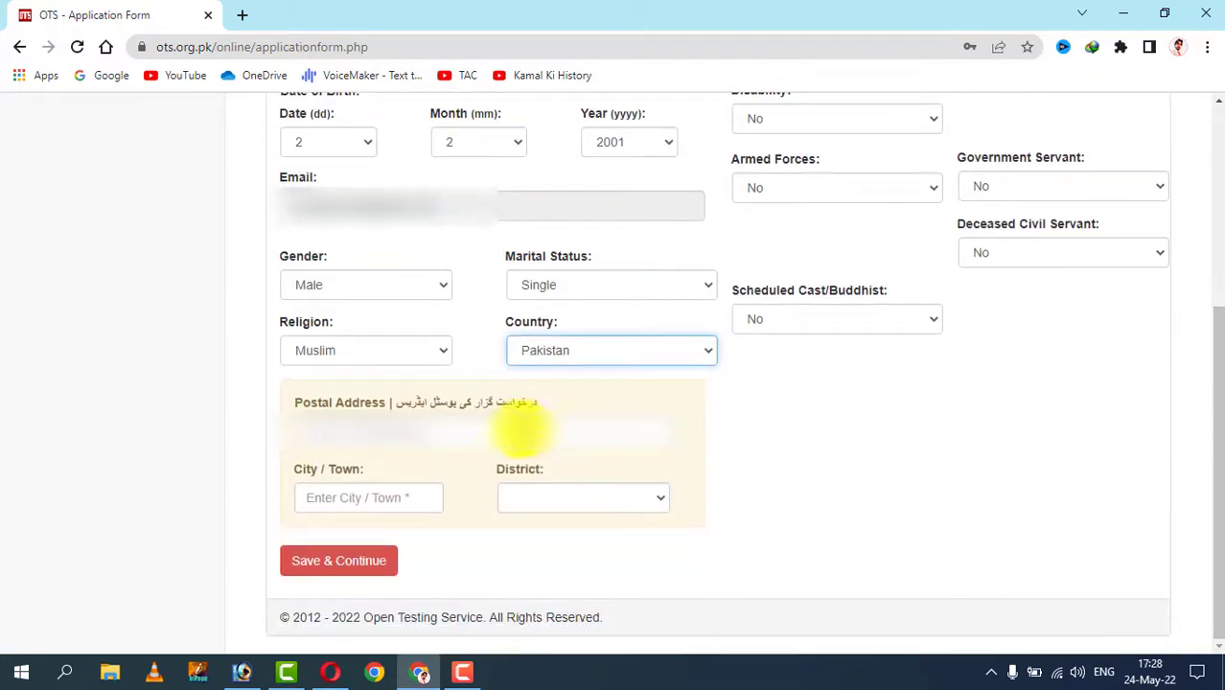
left_click(518, 432)
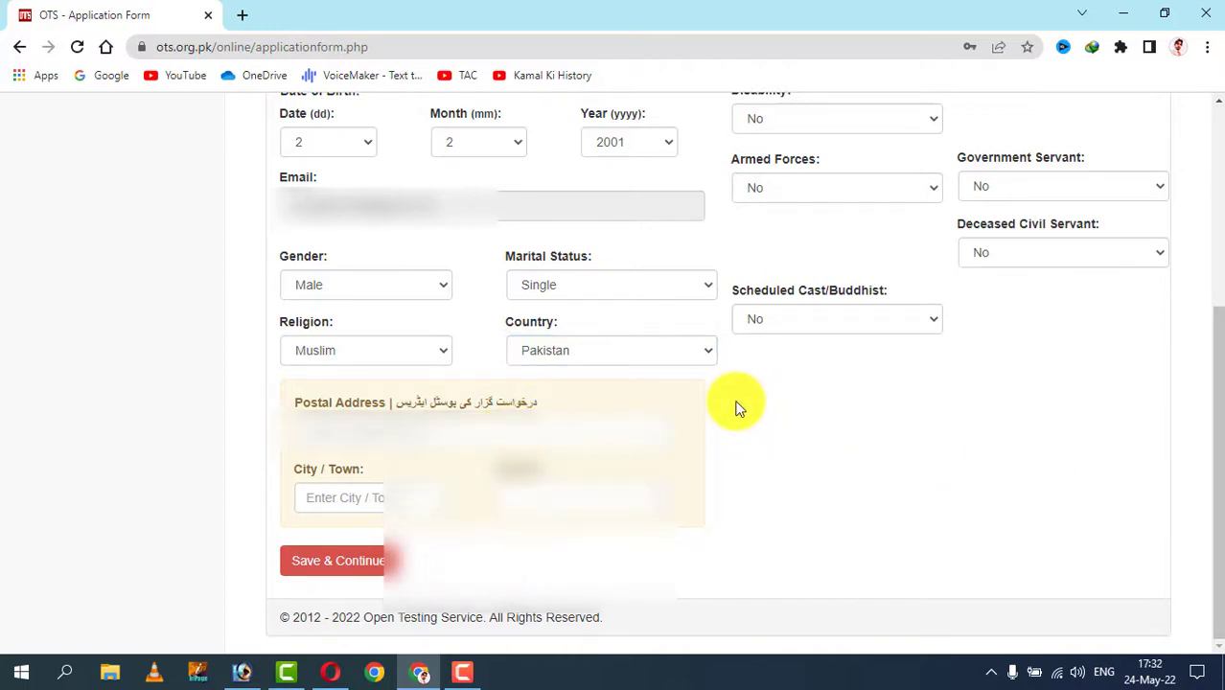
left_click(628, 437)
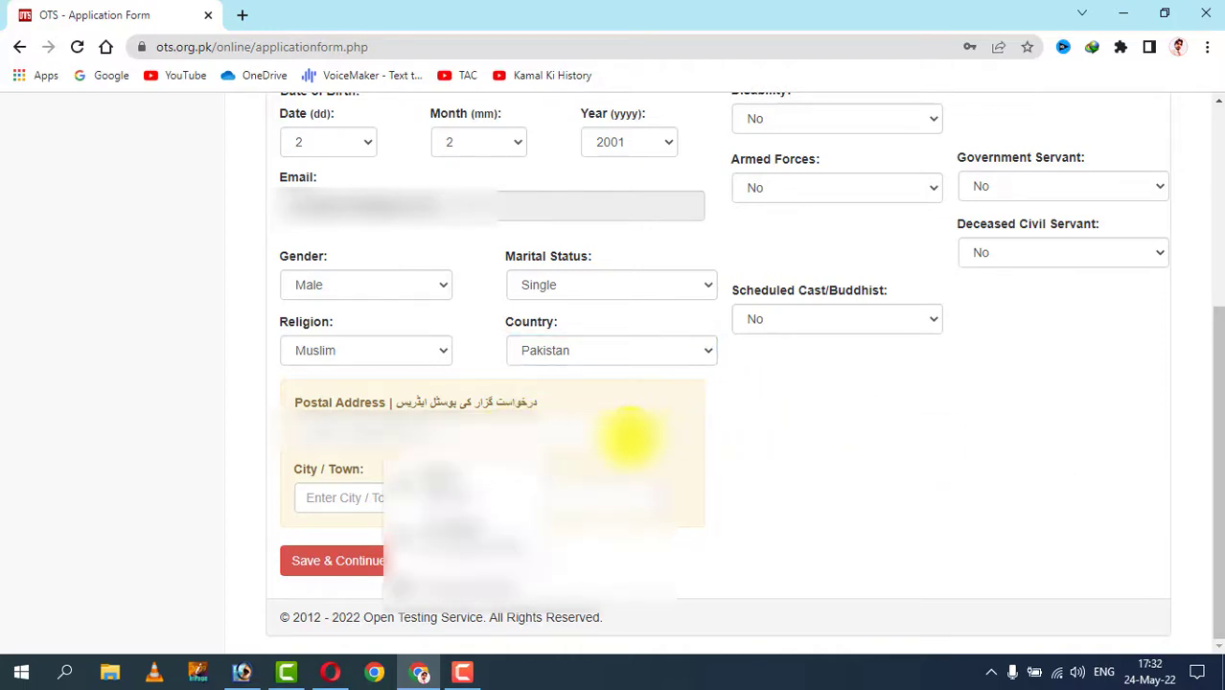
key("Down")
key("Return")
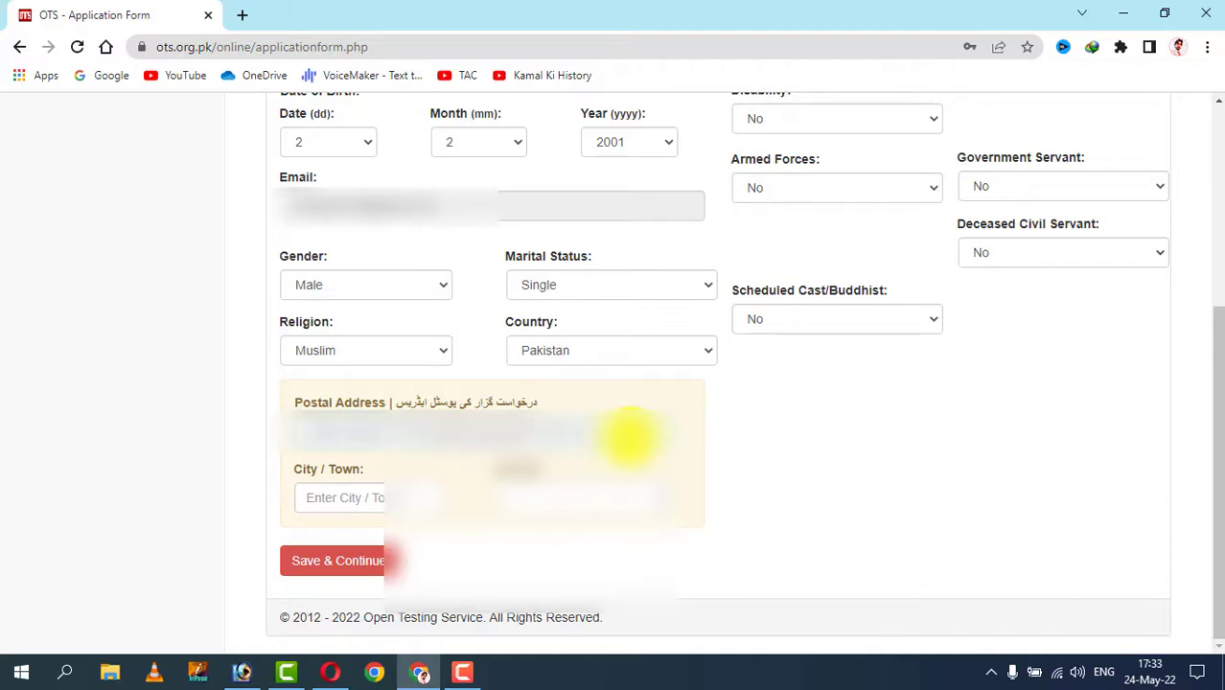
left_click_drag(642, 432, 240, 437)
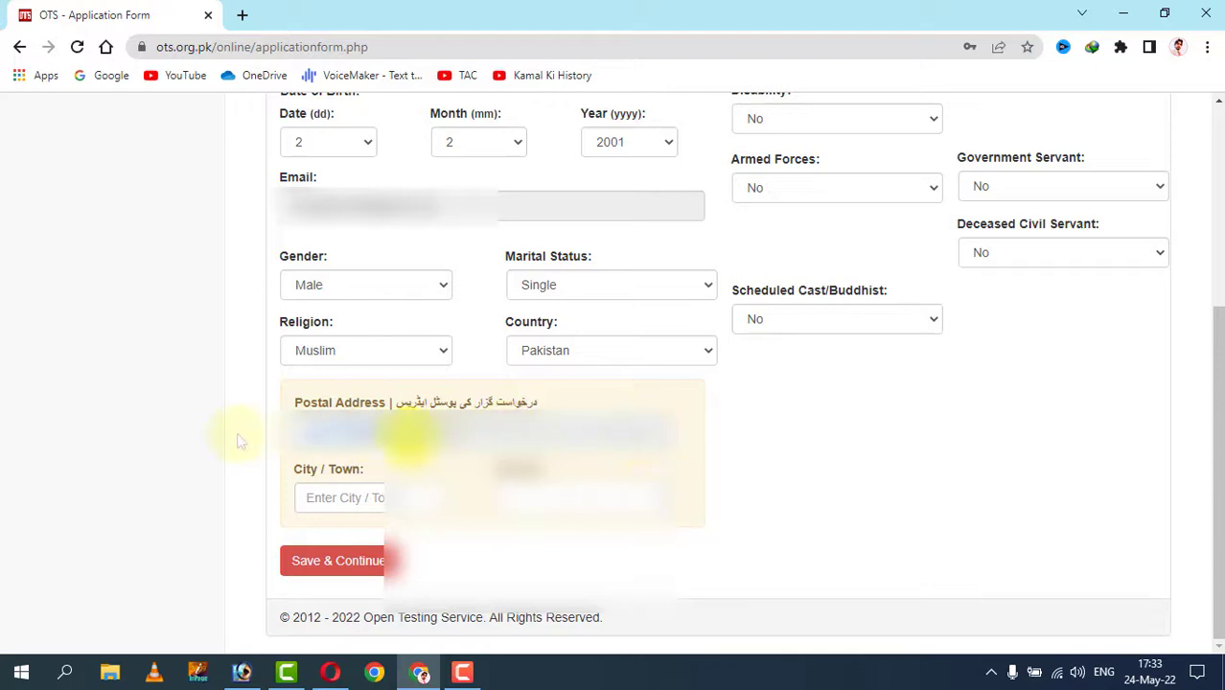
Enter Muzaffargarh as the city or town of the postal address
left_click(412, 498)
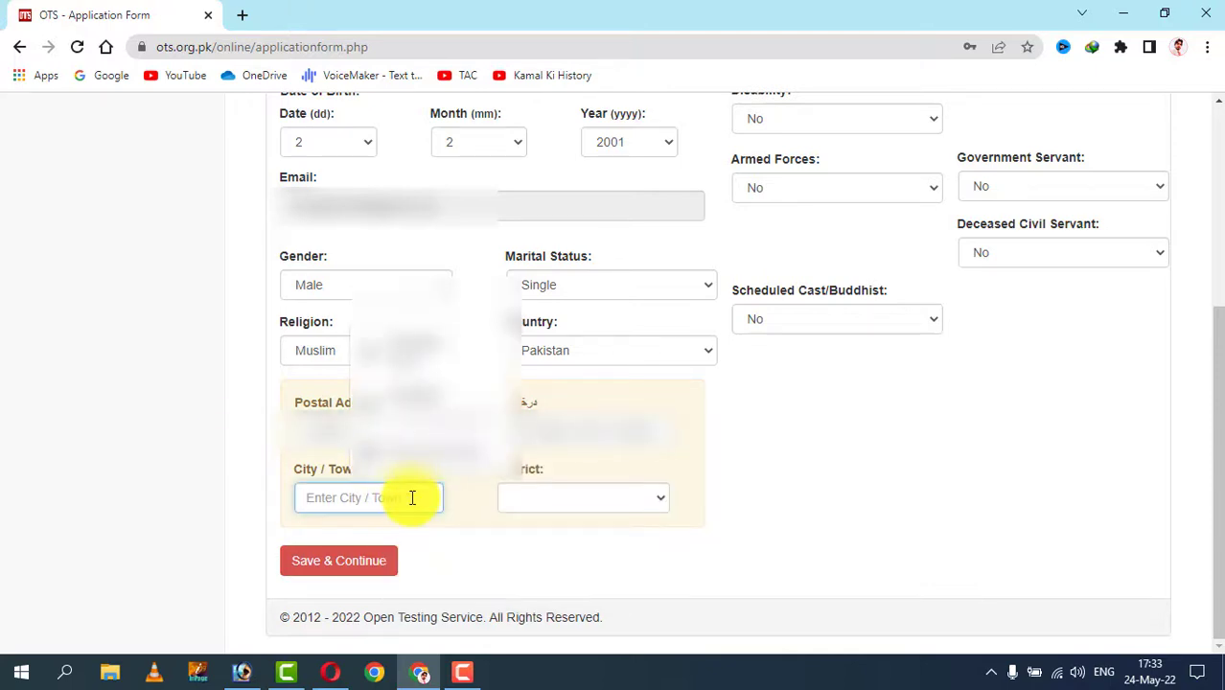
type("Muz")
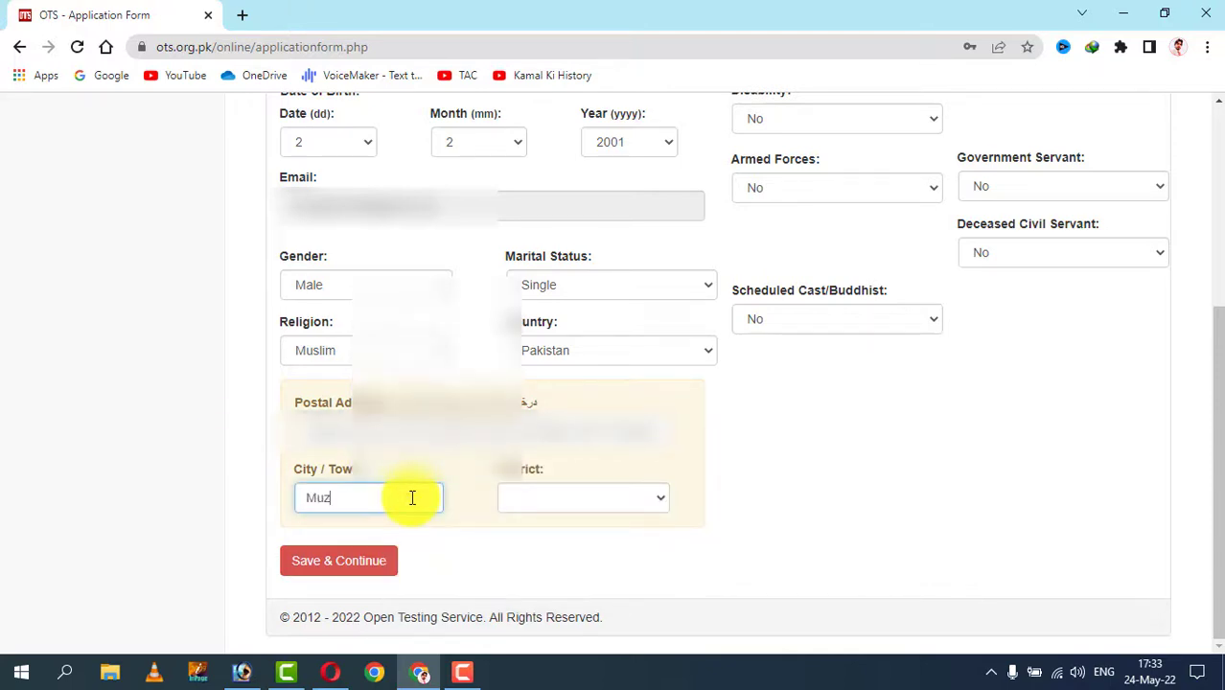
type("affargarh")
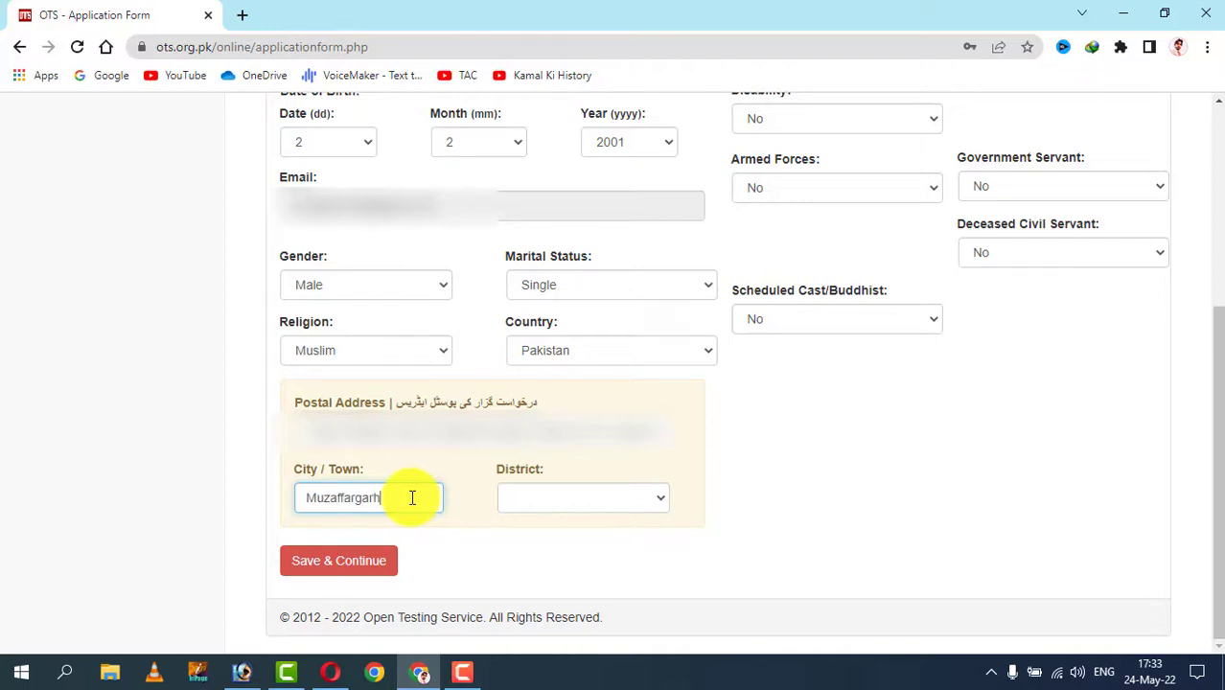
Choose Muzaffargarh as the district of the postal address
key("Tab")
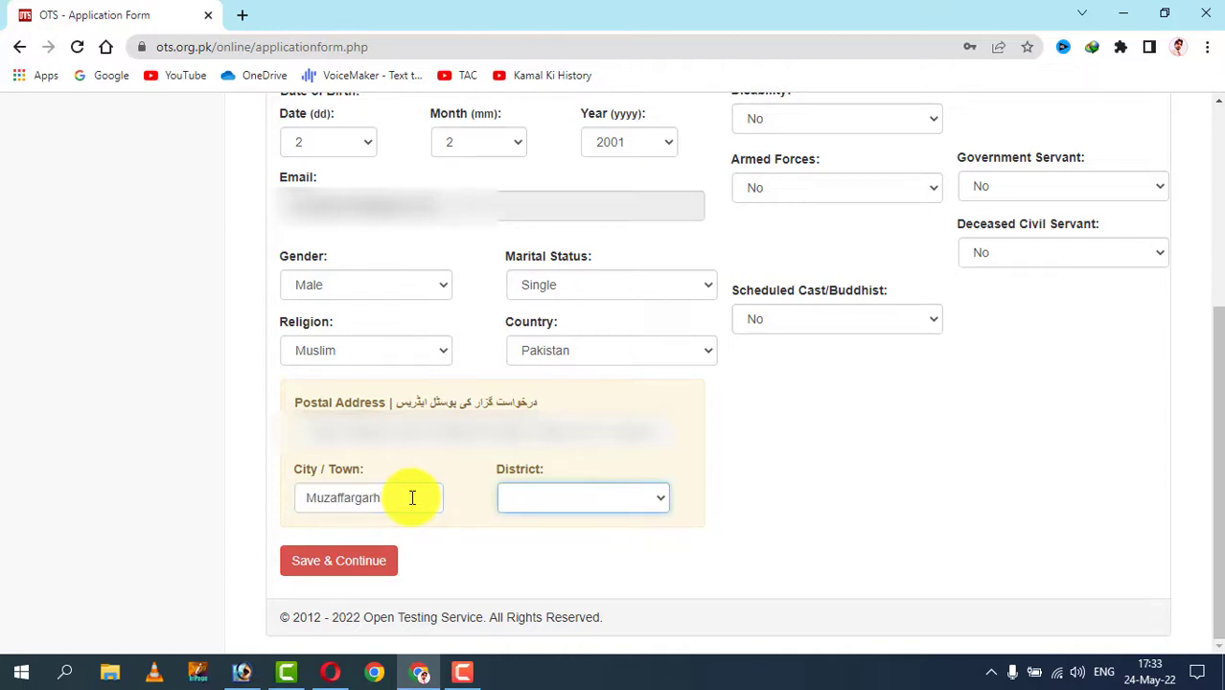
key("a")
key("a")
key("a")
key("a")
key("a")
key("a")
key("b")
key("b")
key("a")
key("a")
key("a")
key("a")
key("a")
key("a")
key("m")
key("u")
key("z")
key("a")
key("f")
key("f")
key("a")
key("r")
key("g")
Replace the city or town with Ali Pur and save the personal information to continue to the picture upload
double_click(355, 498)
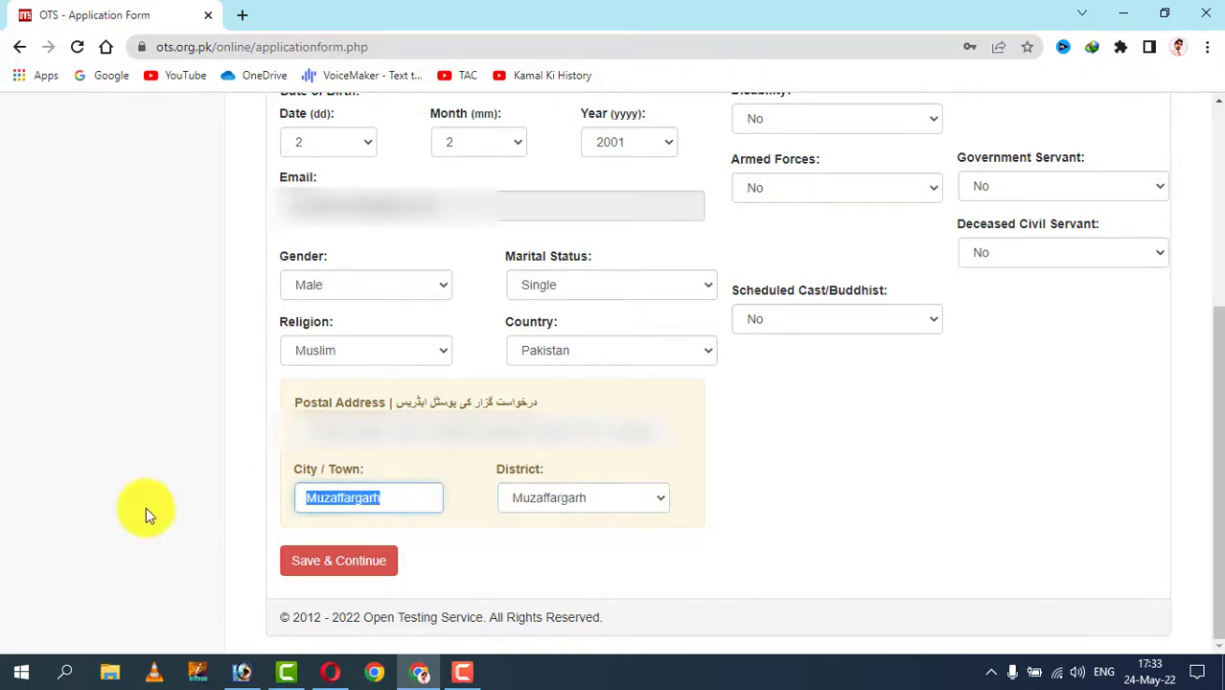
type("Ali Pur")
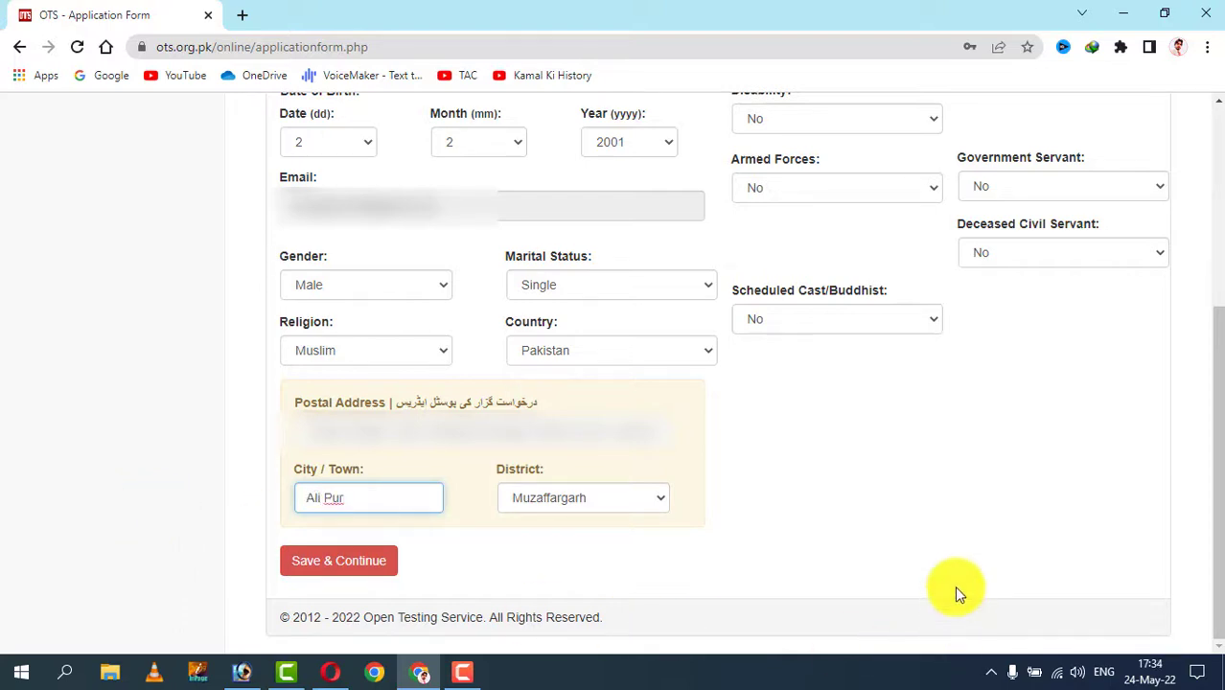
left_click(392, 573)
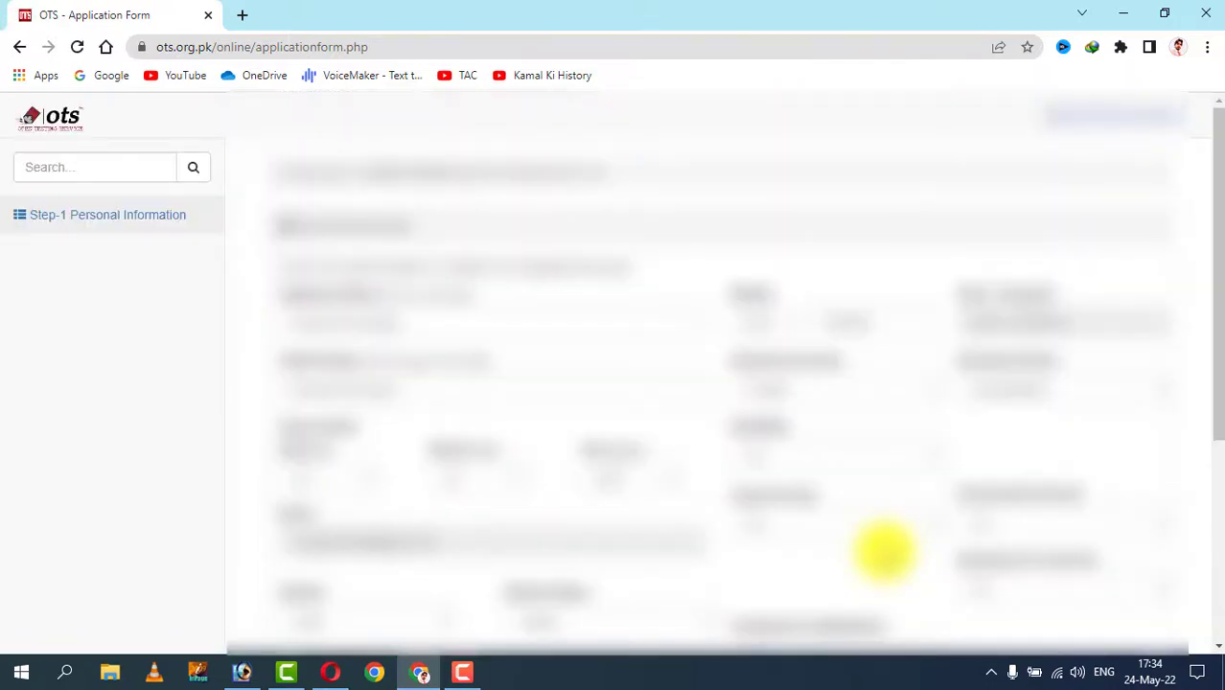
left_click_drag(1211, 334, 1213, 531)
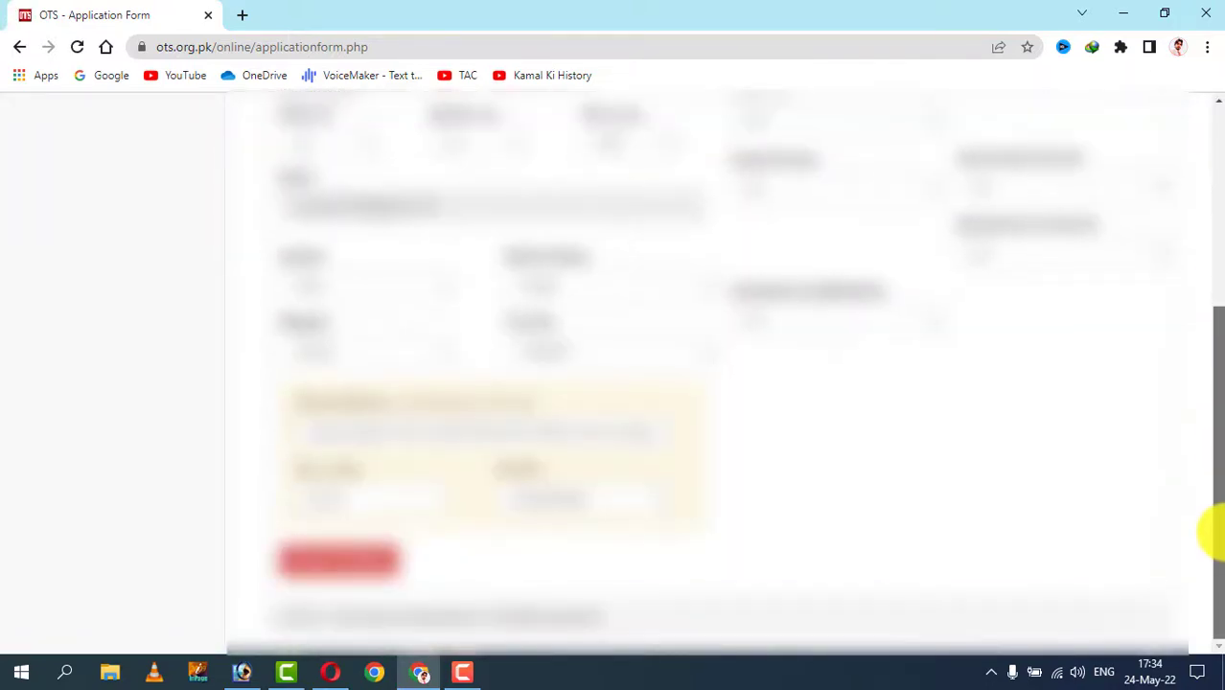
left_click(390, 566)
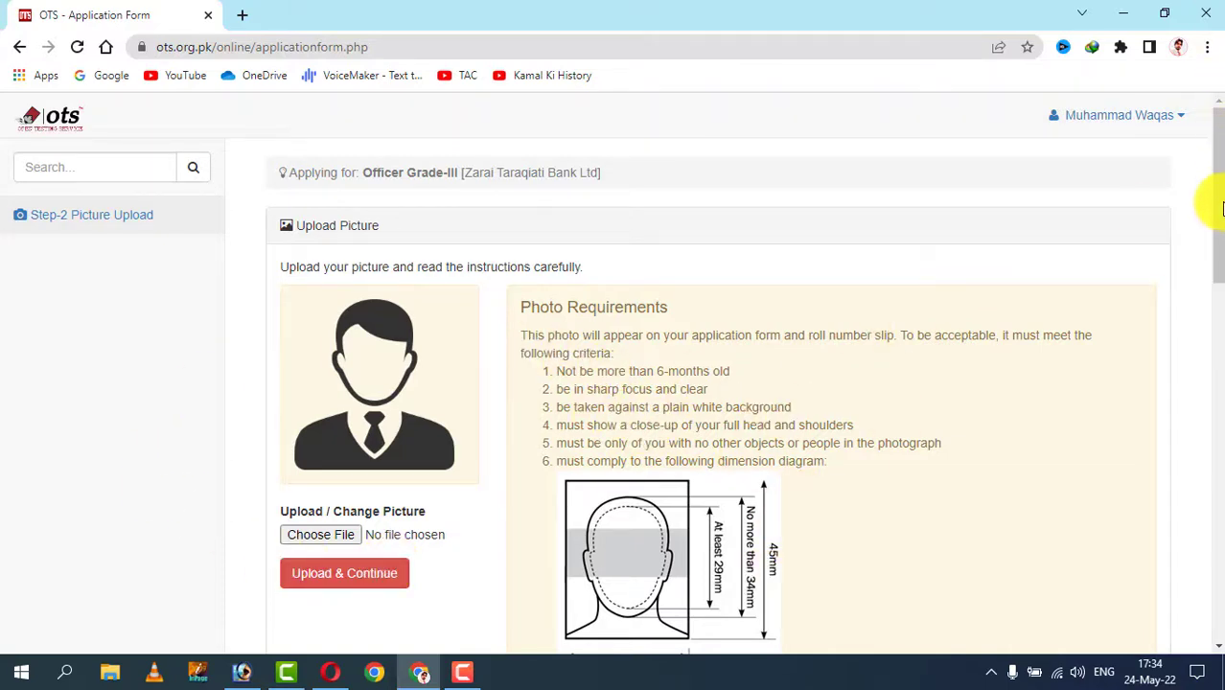
Review the photo requirements, choose the applicant's picture file from the Desktop and upload it to continue to the academic information
scroll(1217, 324, "down", 3)
left_click_drag(1218, 324, 1188, 554)
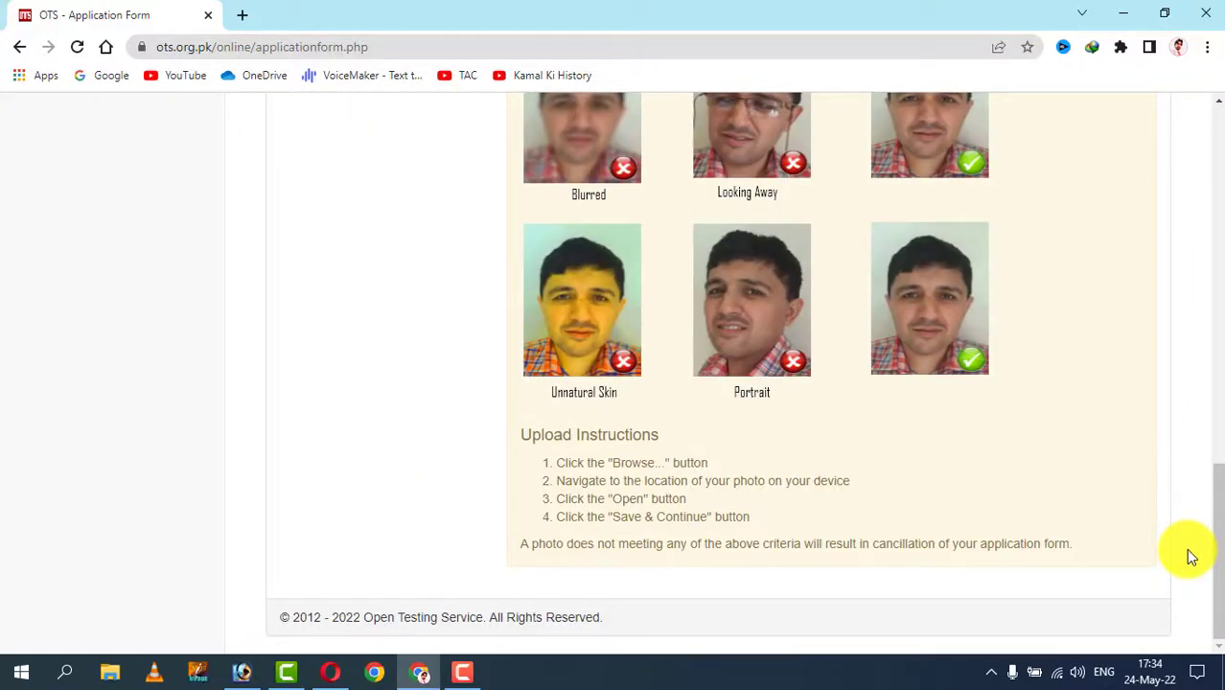
left_click_drag(1188, 554, 1203, 125)
left_click(331, 534)
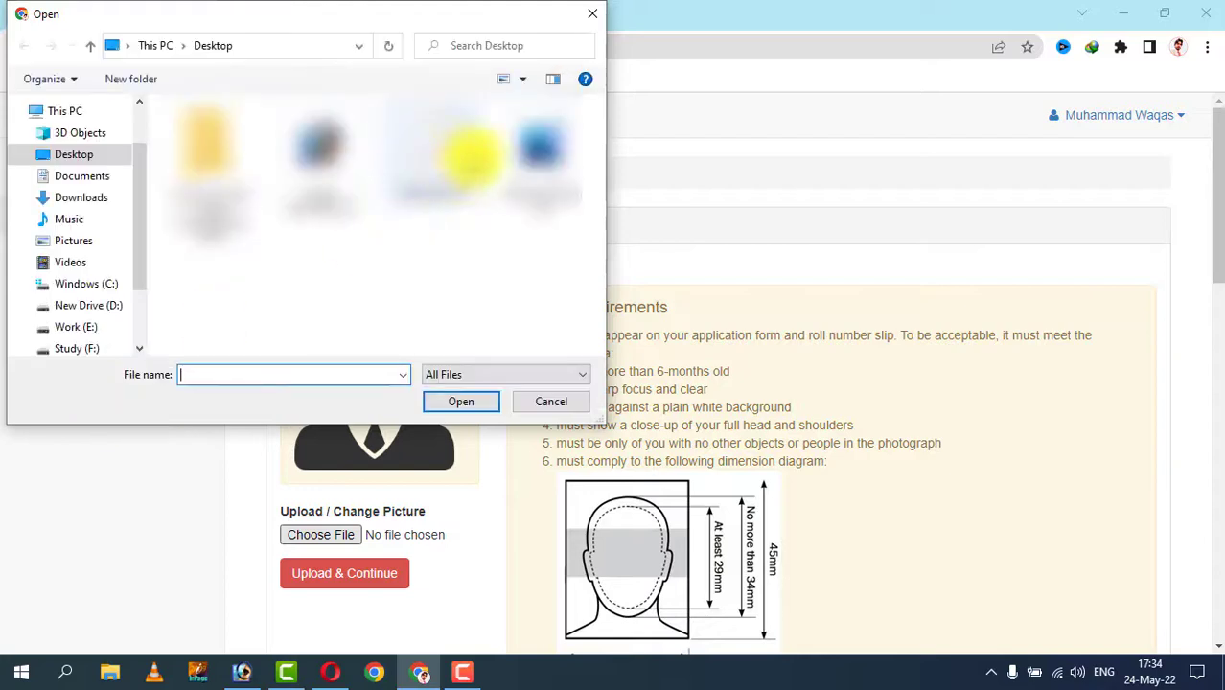
double_click(537, 148)
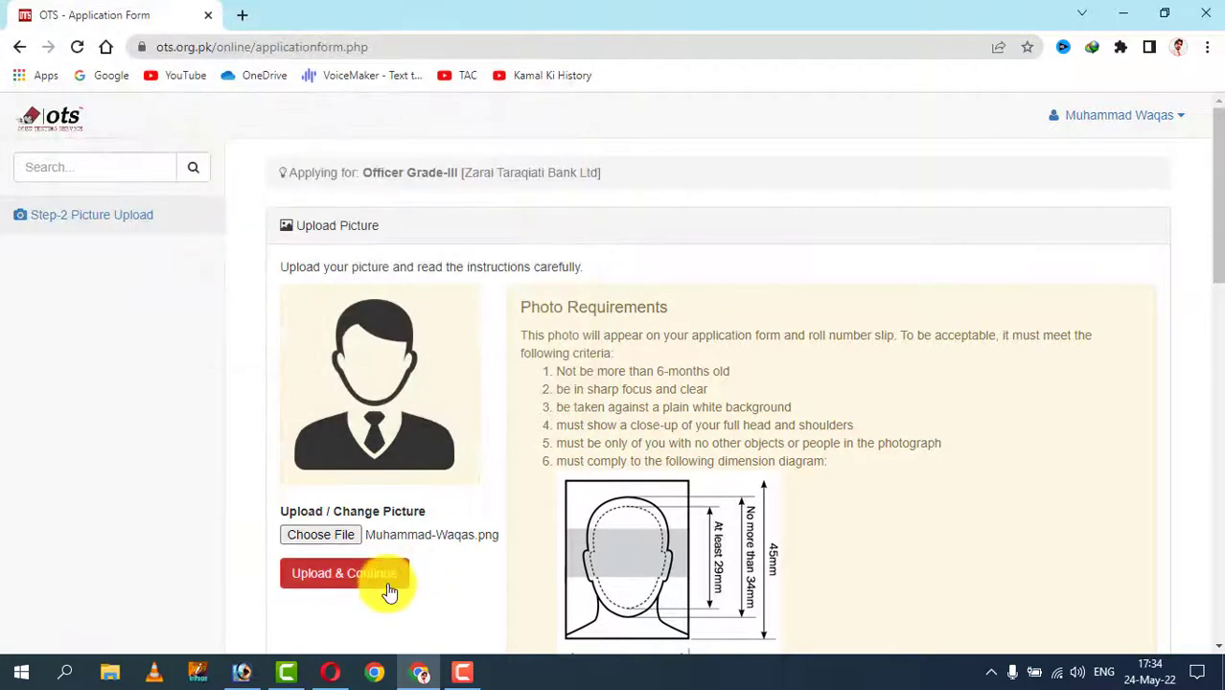
left_click(394, 580)
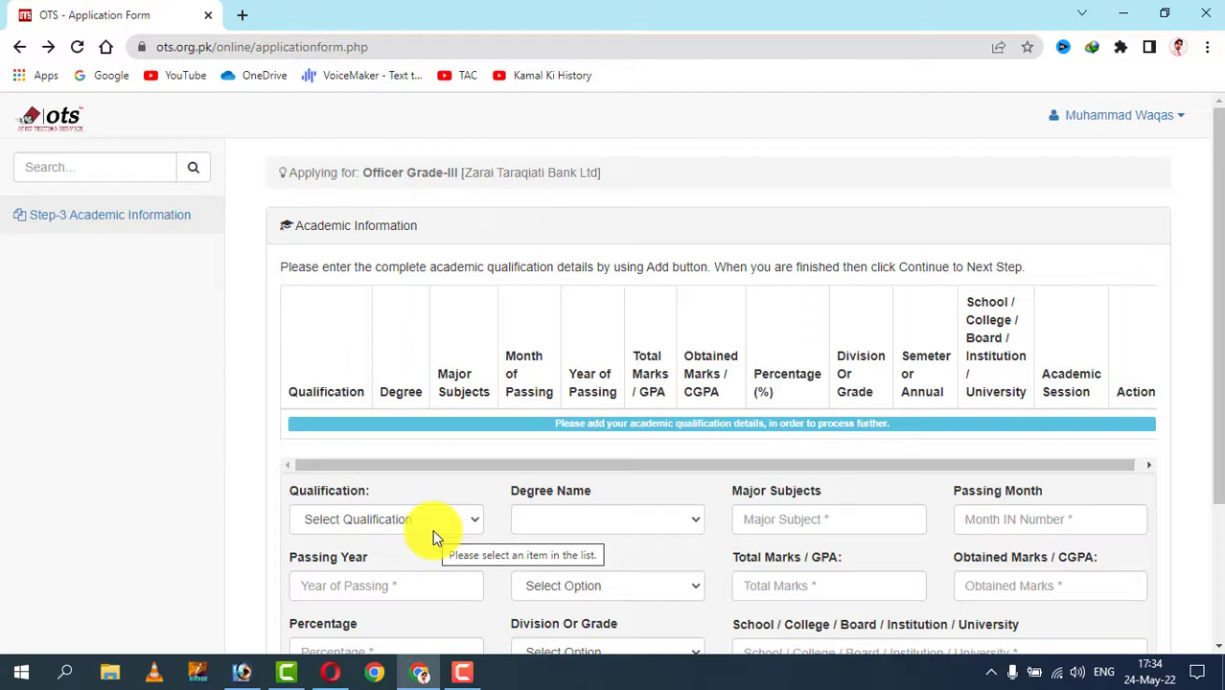
Set the qualification to Secondary School Certificate, Matric Science, major subject Science, passing month 7, passing year 2015 and Annual System
left_click(432, 529)
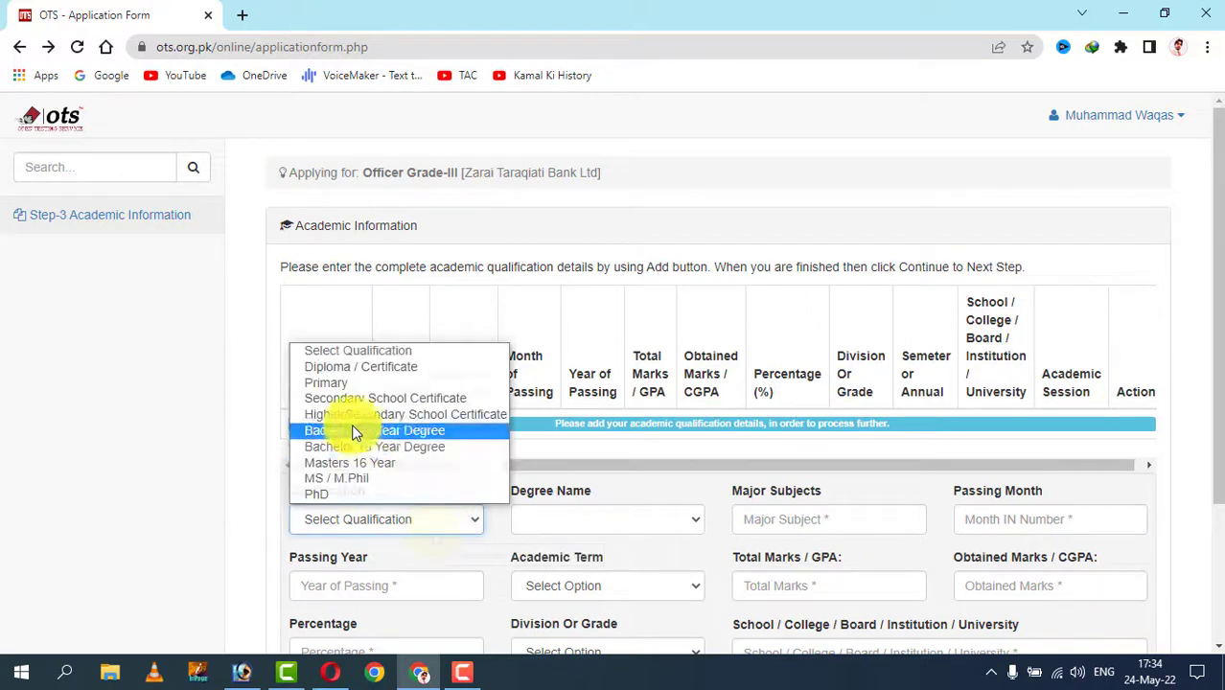
left_click(341, 398)
left_click(771, 515)
key("Tab")
type("7")
key("Tab")
type("2015")
key("Tab")
key("Down")
Enter 1100 total marks, 757 obtained marks and 68.8 percent for the matric entry, graded by Division as 1st Division
scroll(902, 391, "down", 2)
left_click(856, 391)
type("7571100")
key("Tab")
type("757")
left_click(441, 460)
type("68.8")
left_click(509, 461)
left_click(575, 496)
left_click(828, 461)
left_click(773, 510)
Enter Board of Intermediate and Secondary Education Dera Ghazi Khan and academic session 2013 to 2015, and add the matric qualification
left_click(350, 529)
type("Boa")
left_click(412, 647)
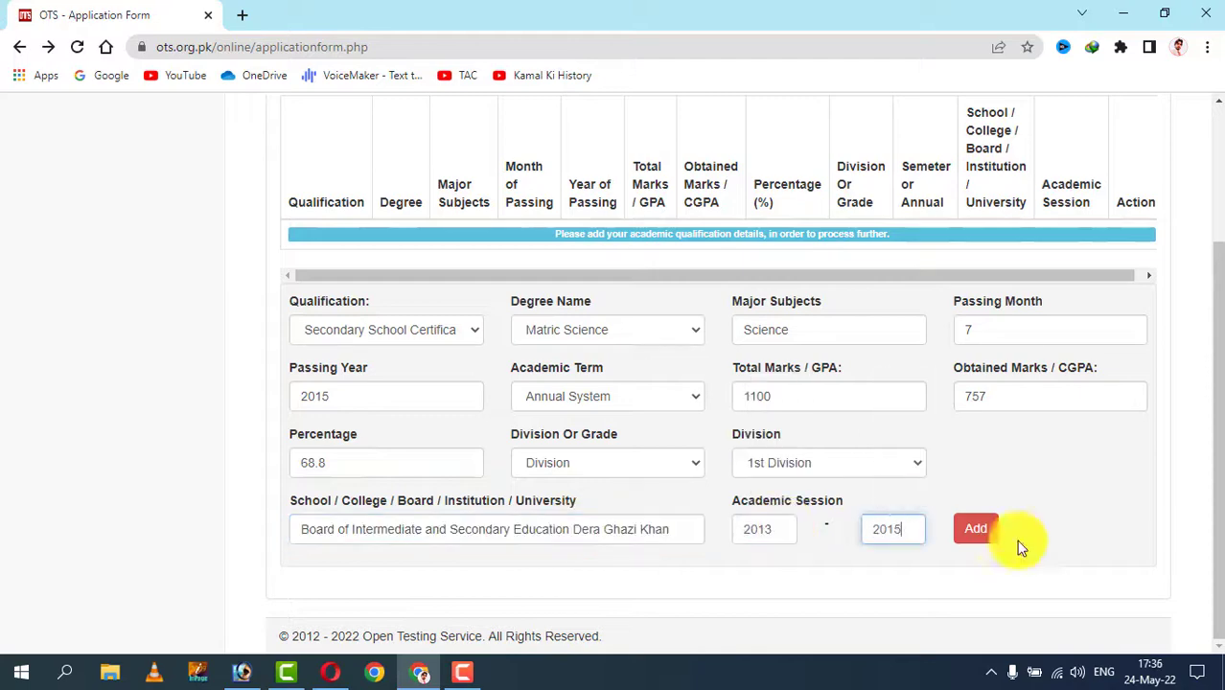
left_click(975, 528)
Set a new qualification to Higher Secondary School Certificate, F.Sc Pre Medical, major subject Biology, passing month 9, passing year 2017 and Annual System
scroll(1206, 219, "down", 5)
left_click(387, 429)
left_click(386, 460)
left_click(580, 429)
left_click(608, 460)
left_click(848, 432)
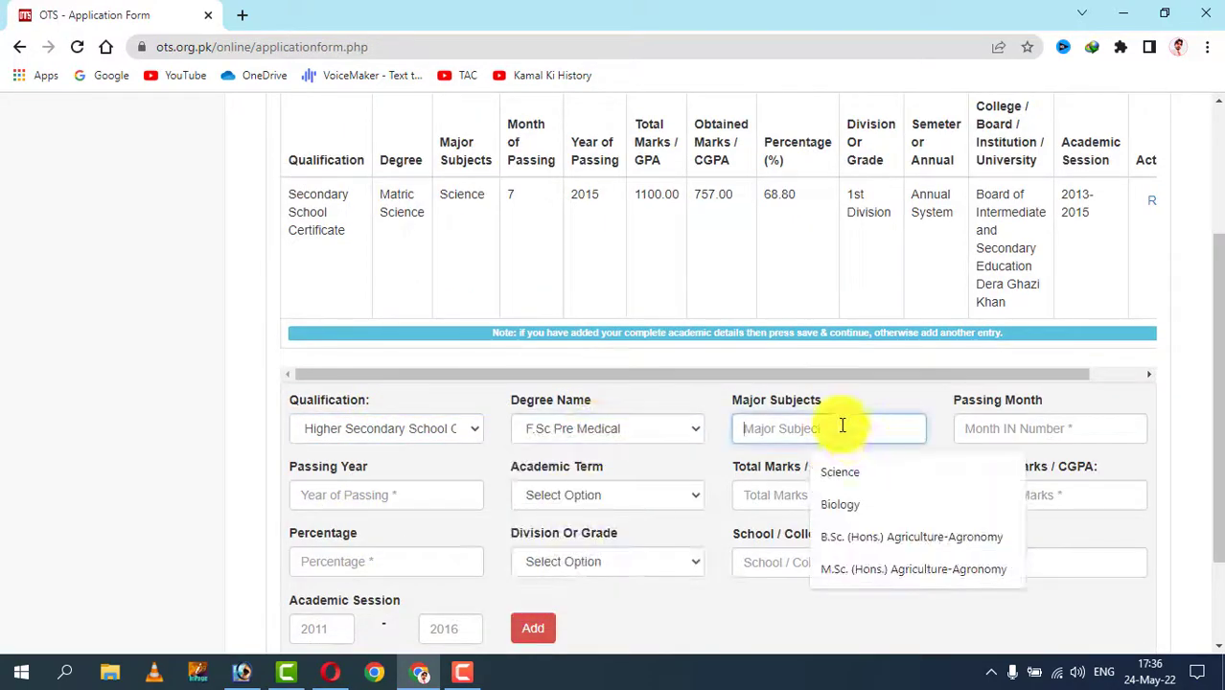
left_click(767, 503)
left_click(1001, 429)
type("9")
left_click(434, 494)
type("2017")
key("Tab")
key("Down")
Enter 1100 total marks, 610 obtained marks and 55.5 percent for the F.Sc entry, graded by Division as 2nd Division
key("Tab")
type("1100")
key("Tab")
type("610")
left_click(338, 563)
type("55.5")
left_click(607, 561)
left_click(597, 600)
left_click(829, 562)
Enter Board of Intermediate and Secondary Education Dera Ghazi Khan and academic session 2015 to 2017, and add the F.Sc qualification
scroll(821, 431, "down", 2)
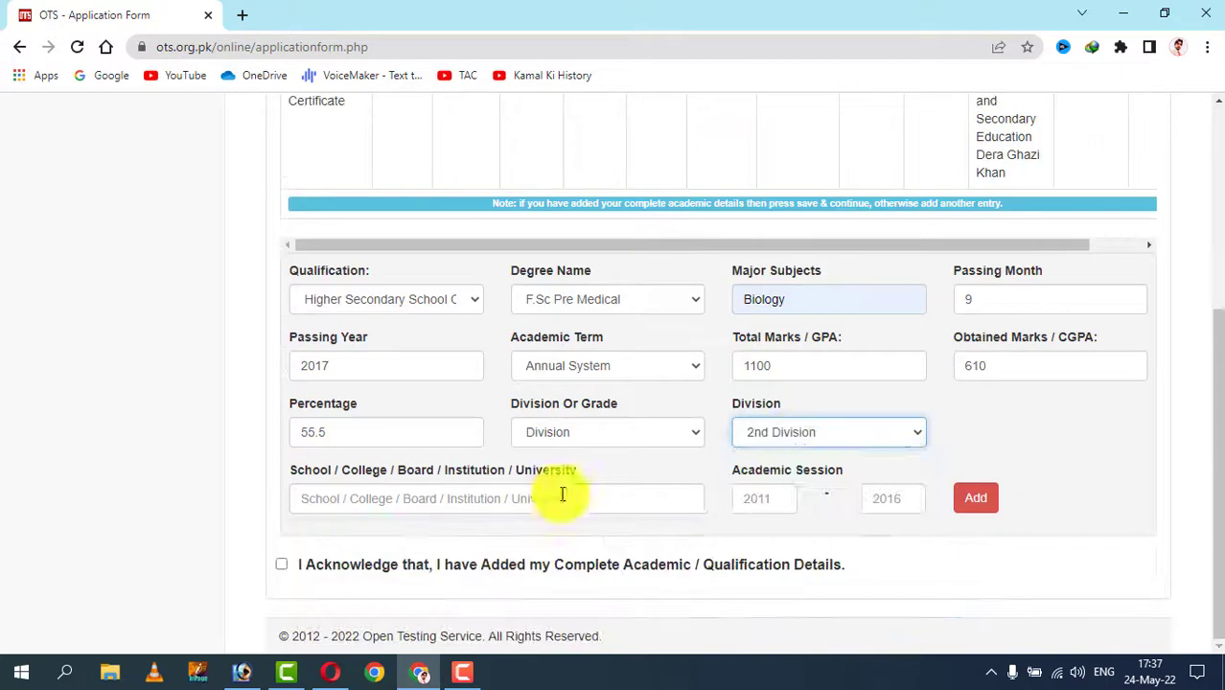
left_click(562, 498)
type("Board of Intermediate and Secondary Education Dera Ghazi Khan")
left_click(777, 497)
type("2015")
key("Tab")
type("2017")
left_click(995, 505)
Set a new qualification to Bachelor 16 Year Degree, Other, major B.Sc. (Hons.) Agriculture-Agronomy, passing month 8, passing year 2021 and Semester System
scroll(1093, 314, "down", 5)
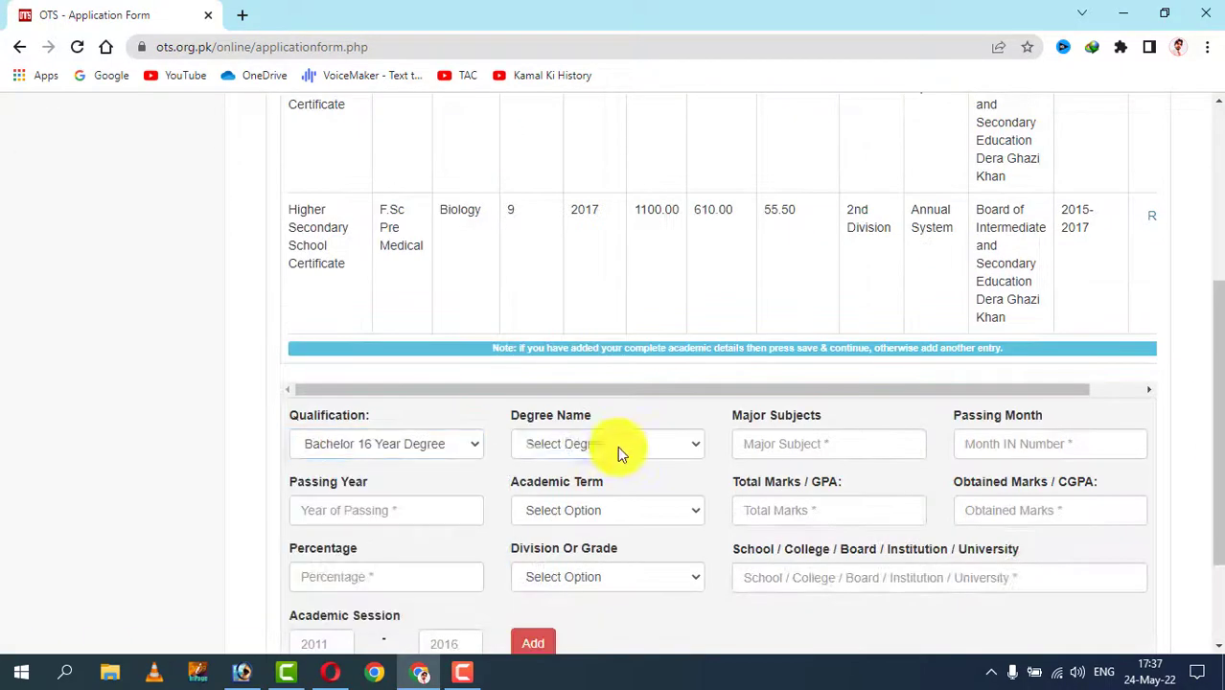
left_click(618, 446)
left_click(542, 403)
left_click(829, 443)
left_click(863, 480)
left_click(1012, 444)
type("8")
key("Tab")
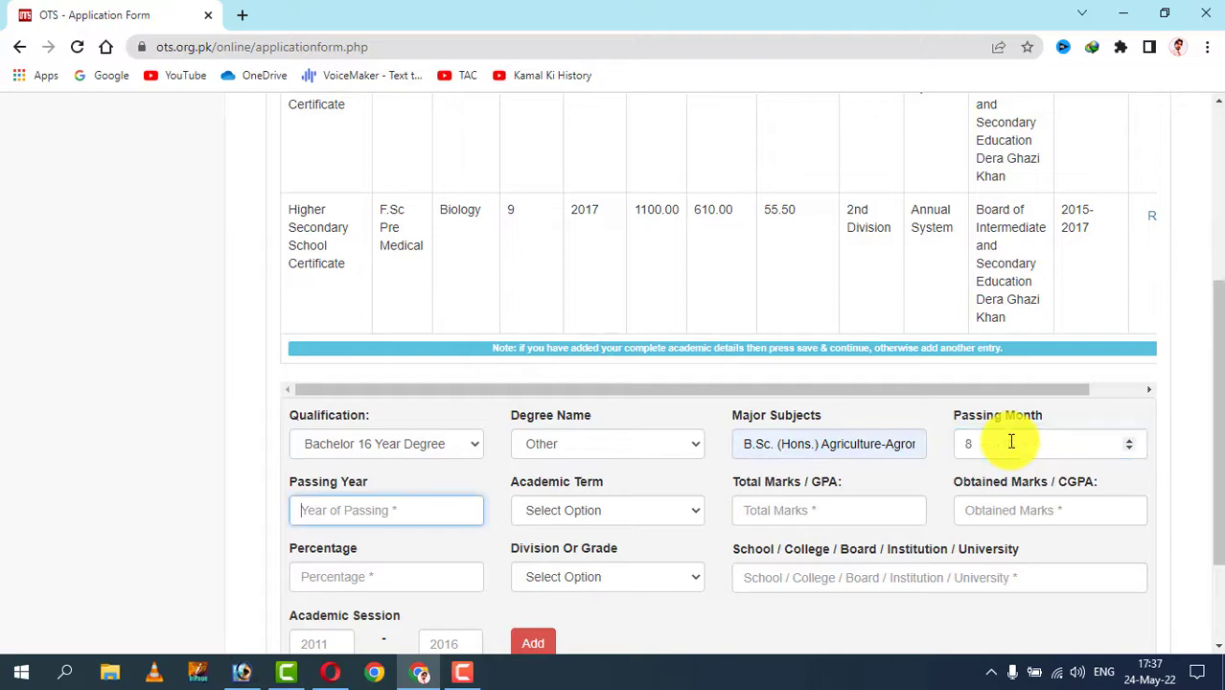
type("2021")
key("Tab")
key("Down")
key("Down")
Enter 4.00 total GPA, 3.37 CGPA and 71.1 percent for the bachelor entry, and choose its division or grade
left_click(847, 515)
type("4.00")
key("Tab")
type("3.37")
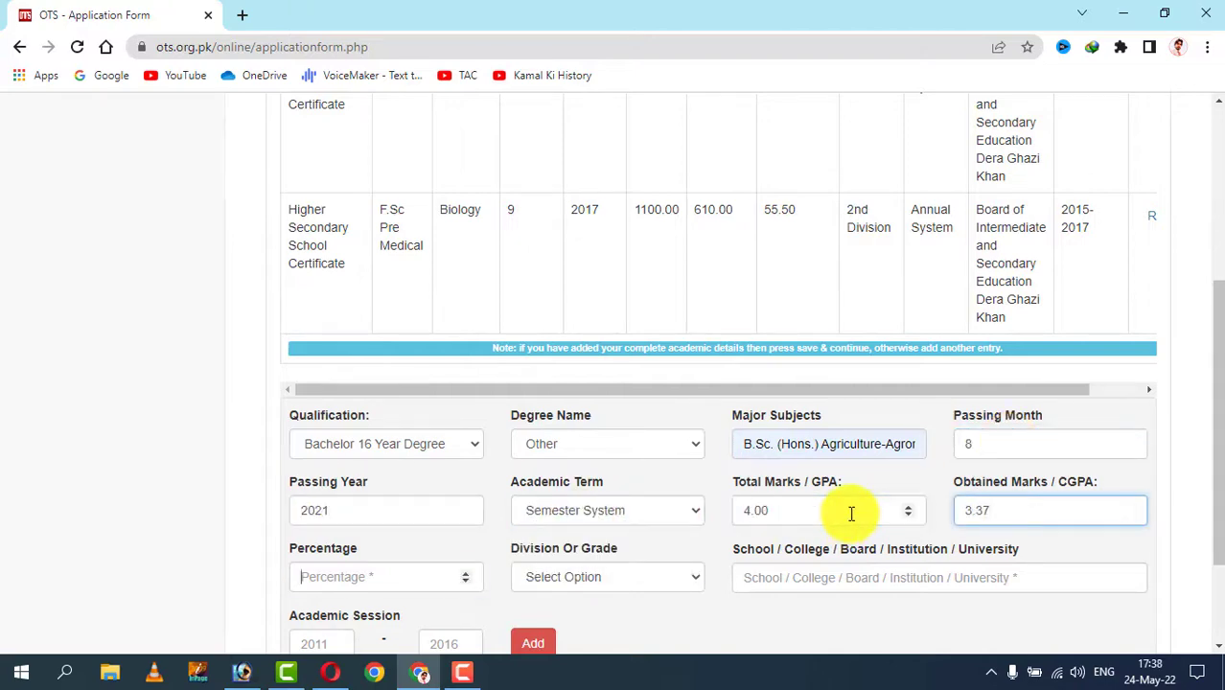
key("Tab")
type("71.1")
key("Tab")
key("Down")
key("Down")
key("Tab")
key("Down")
Enter Ghazi University, Dera Ghazi Khan and academic session 2018 to 2021, and add the bachelor qualification
scroll(671, 508, "down", 2)
left_click(465, 497)
type("Ghazi University, Dera Ghazi Khan")
left_click(787, 500)
type("2018")
key("Tab")
type("2021")
left_click(986, 512)
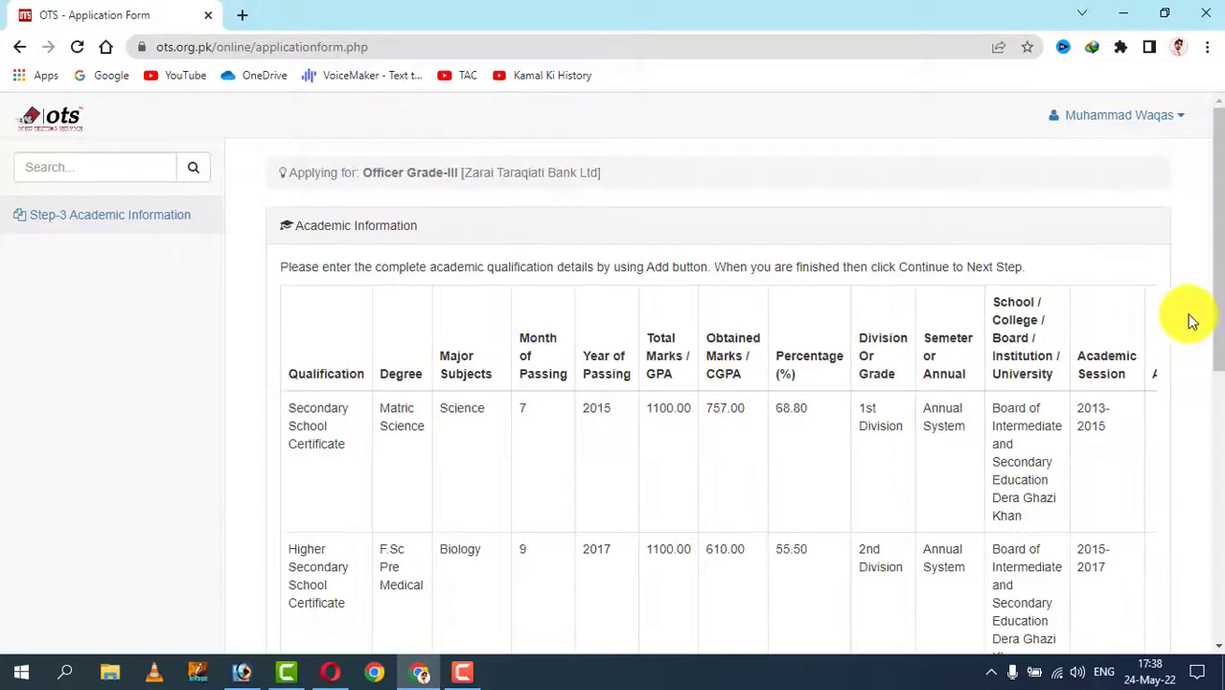
Acknowledge that the academic and qualification details are complete, then save them and continue to employment information
left_click_drag(1215, 260, 1216, 561)
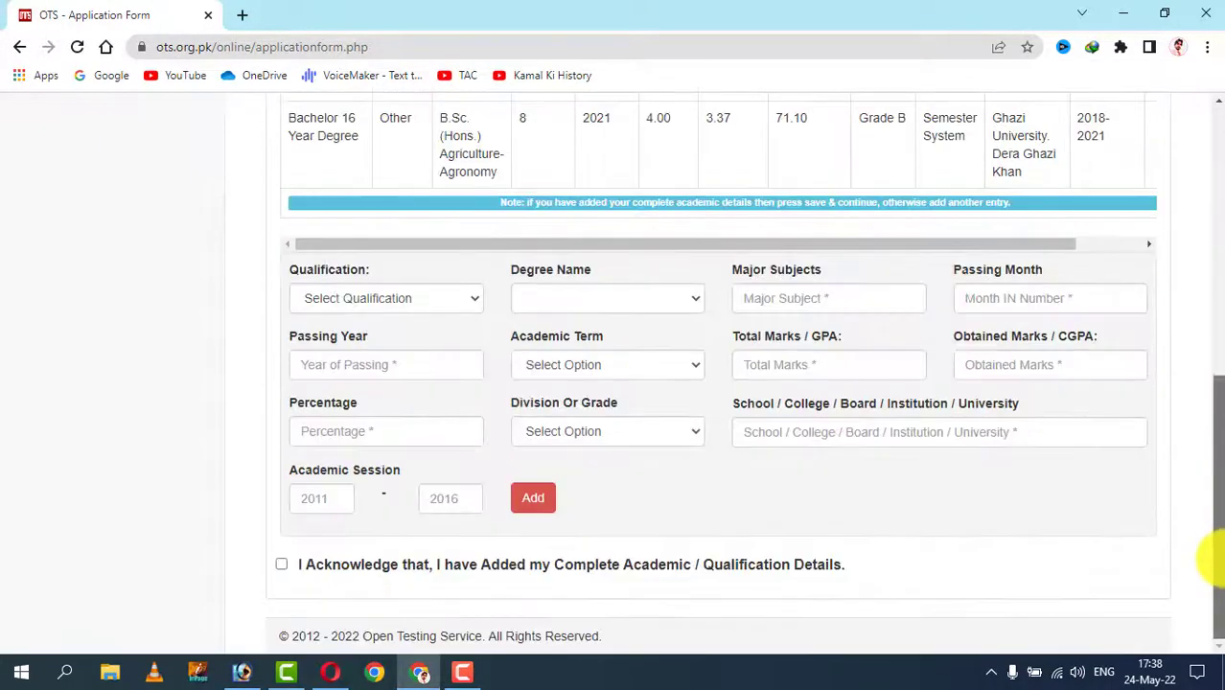
left_click(280, 565)
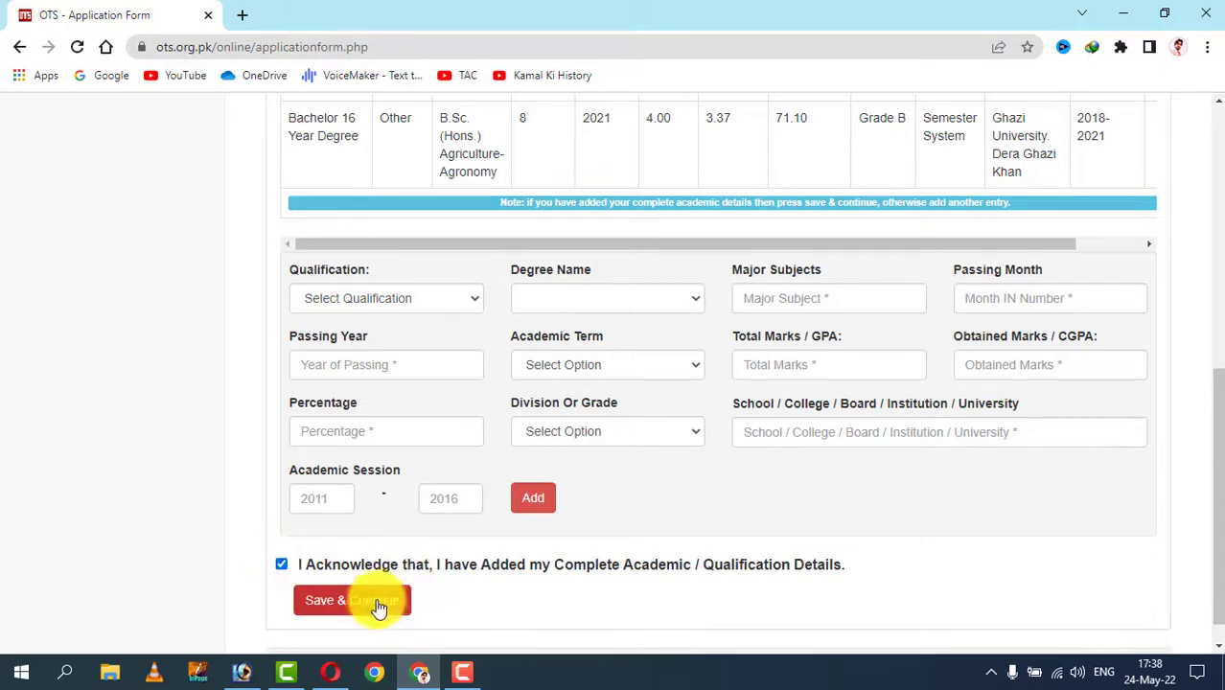
left_click(404, 618)
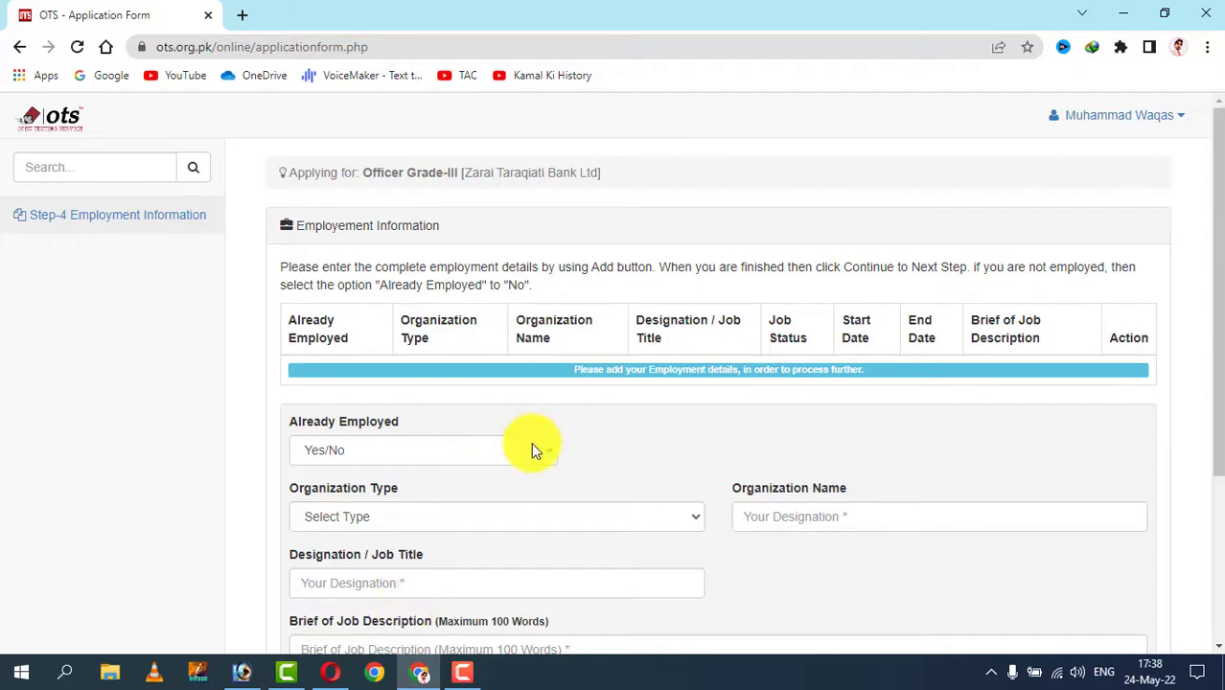
Set Already Employed to No and add the employment entry
left_click_drag(1215, 224, 1216, 509)
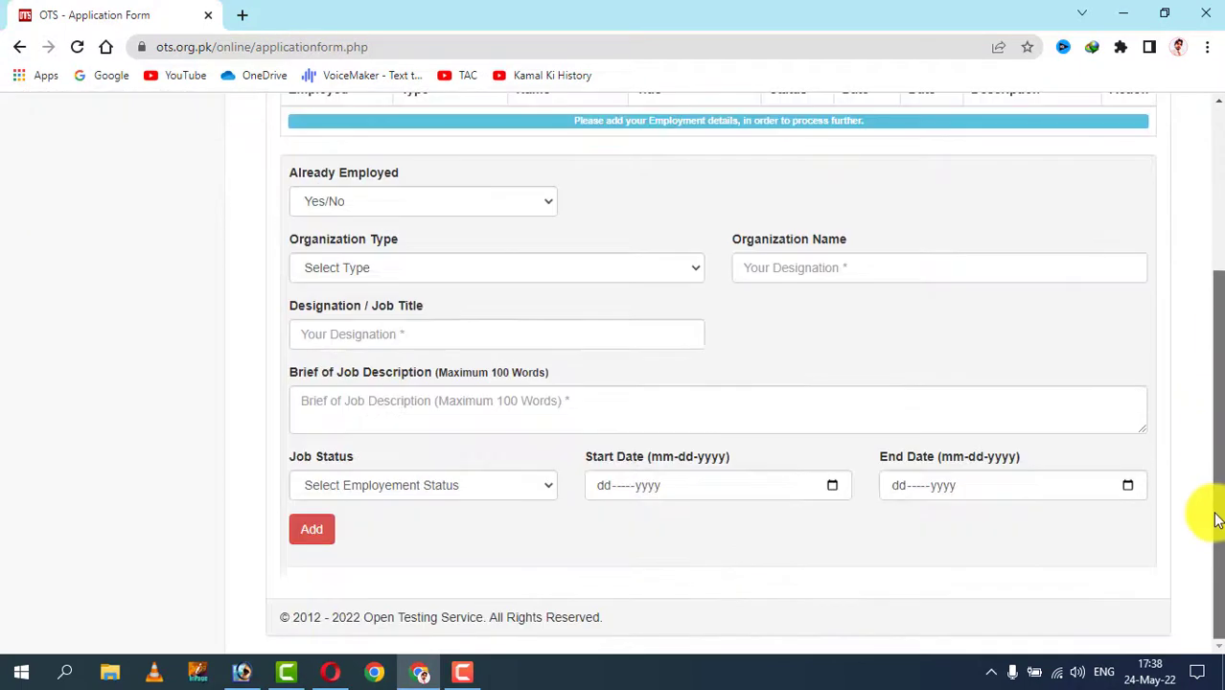
left_click_drag(1217, 424, 1212, 164)
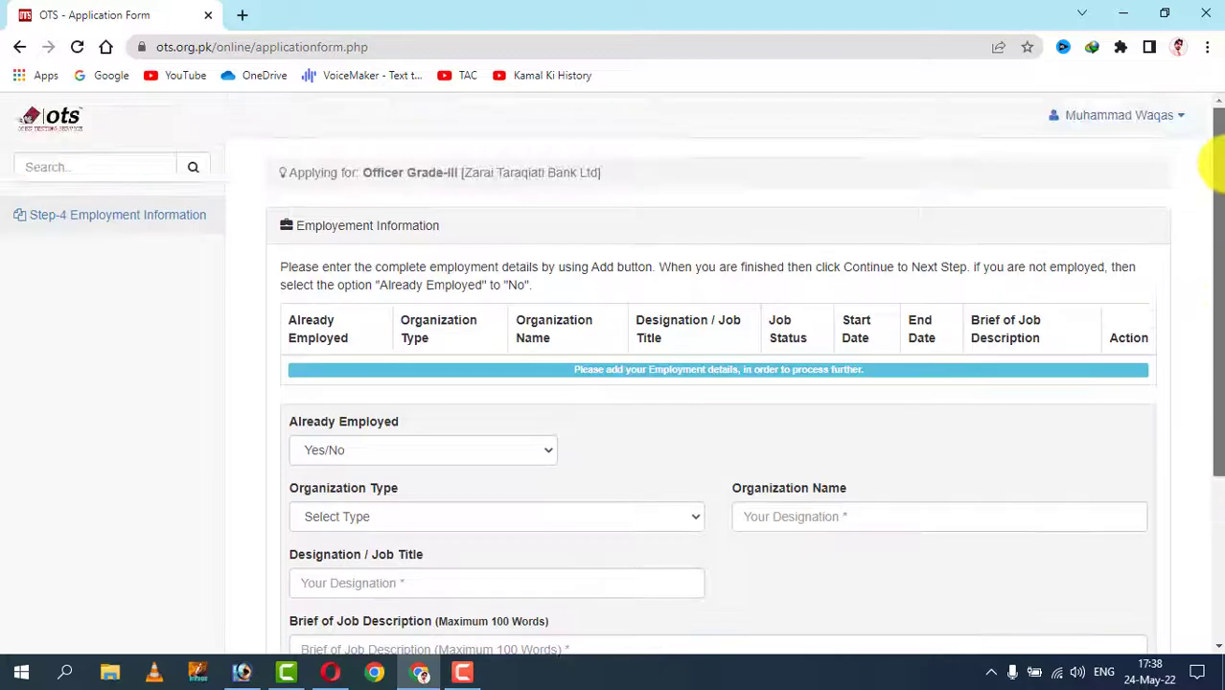
left_click(516, 450)
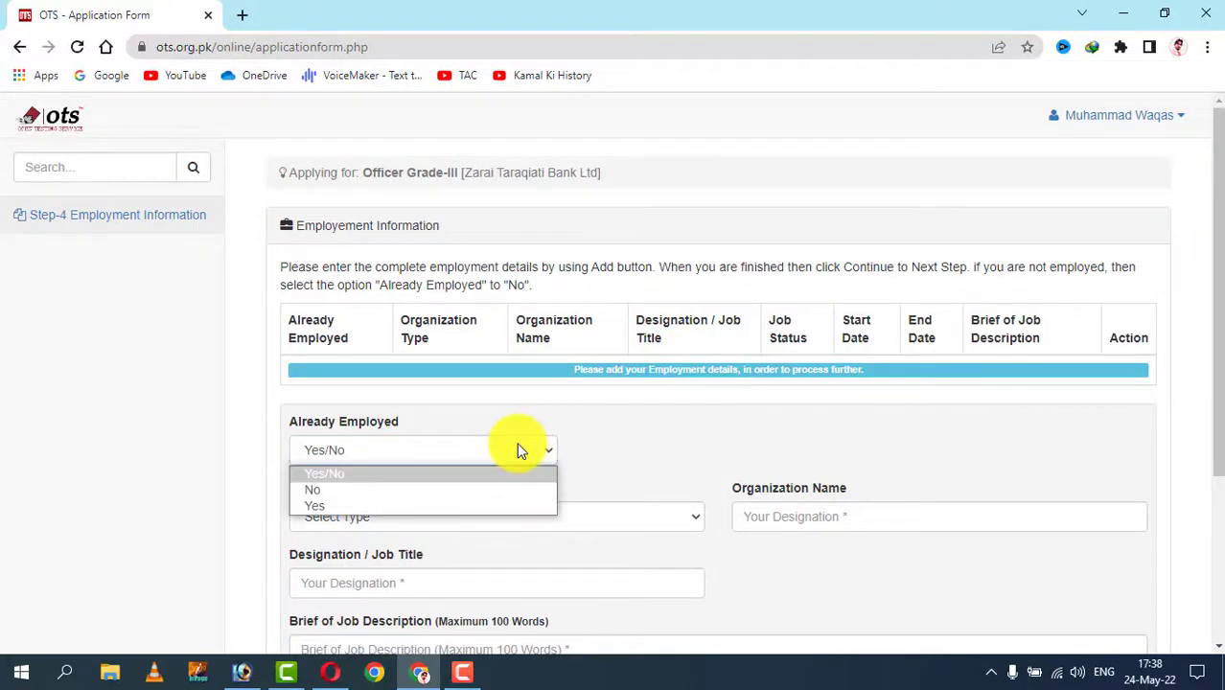
left_click(314, 493)
left_click(316, 508)
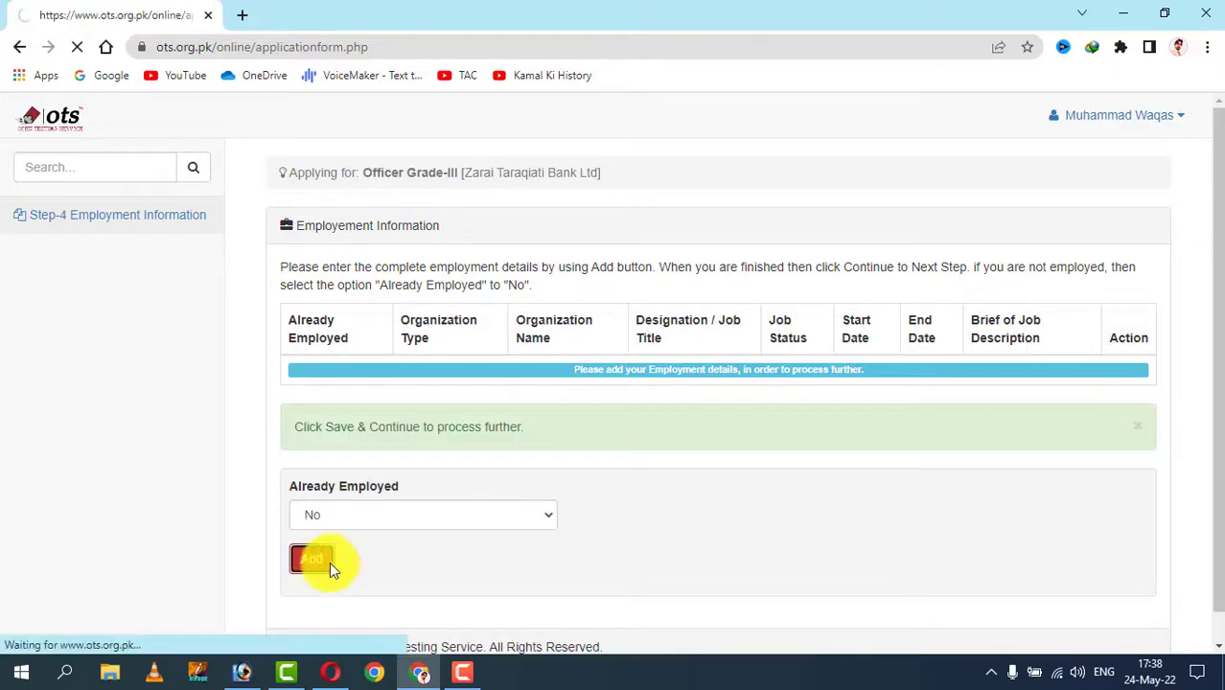
Acknowledge that the employment and experience details are complete, then save them and continue to the test center selection
scroll(1209, 491, "down", 1)
scroll(1214, 491, "down", 3)
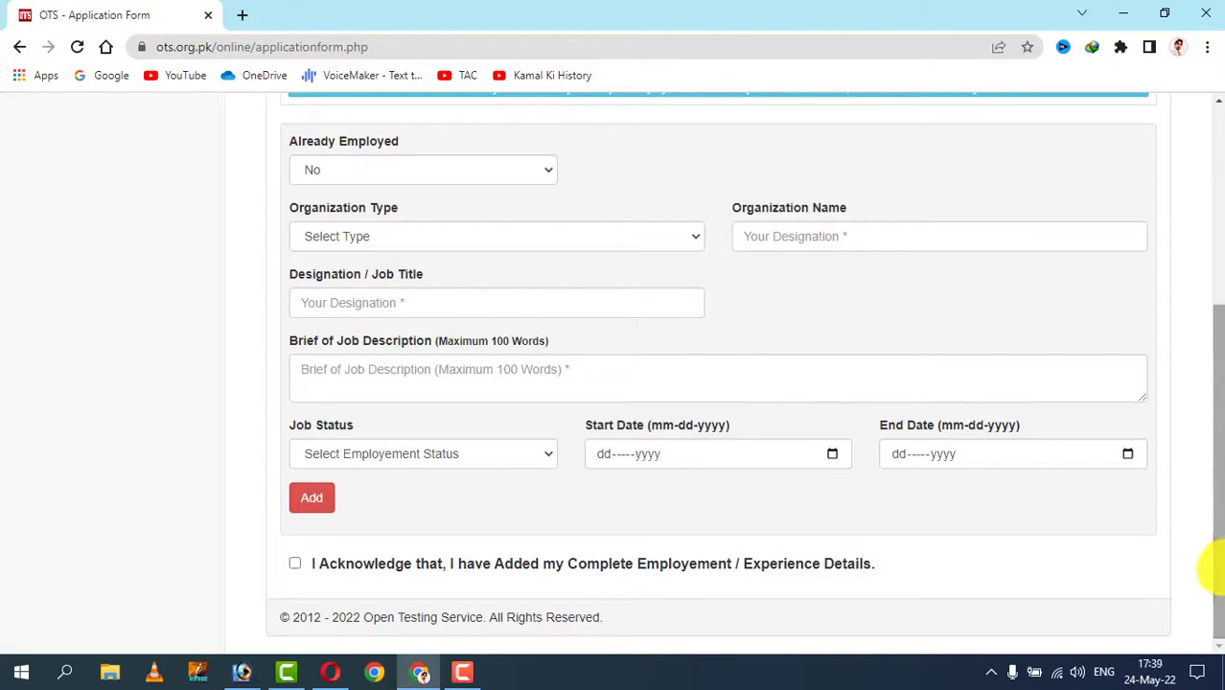
left_click(296, 563)
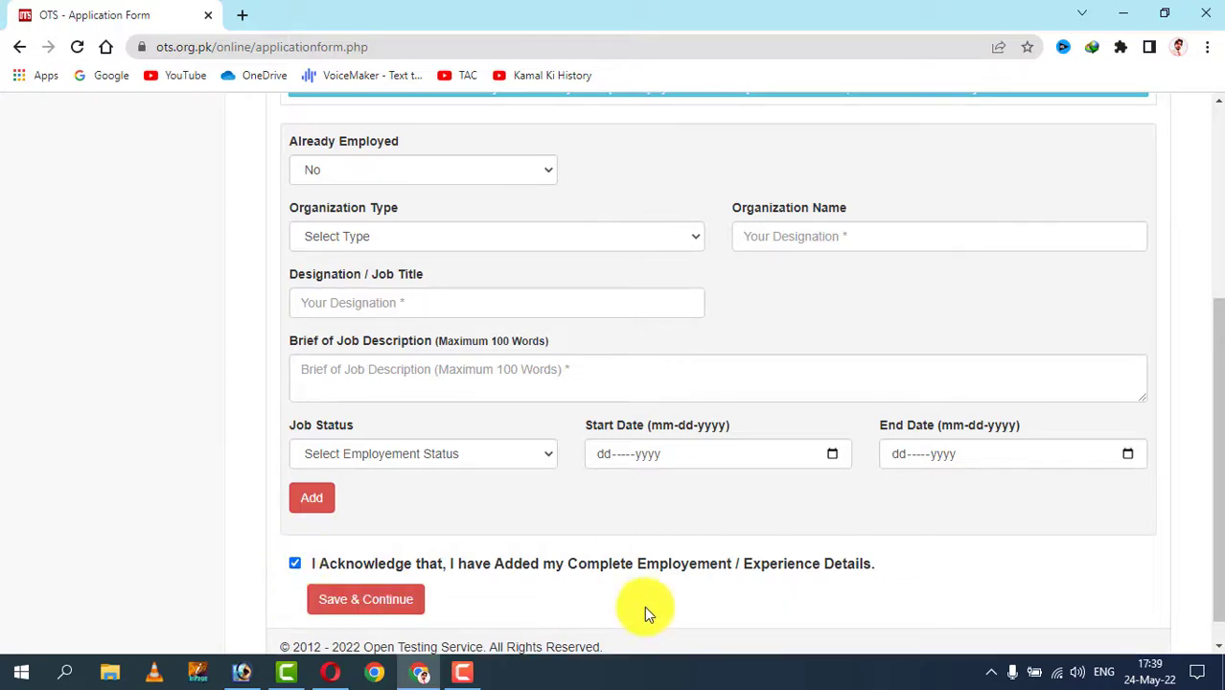
left_click(390, 611)
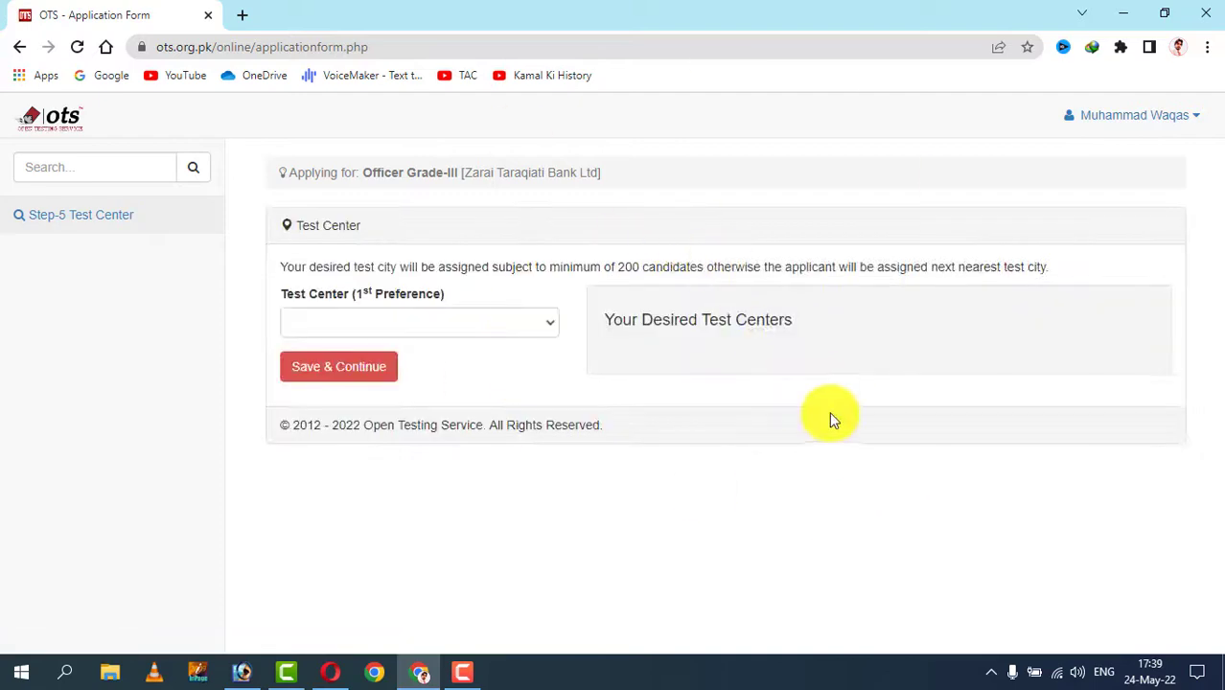
Choose Lahore as the first-preference test center, then save it and continue to the application overview
left_click(470, 324)
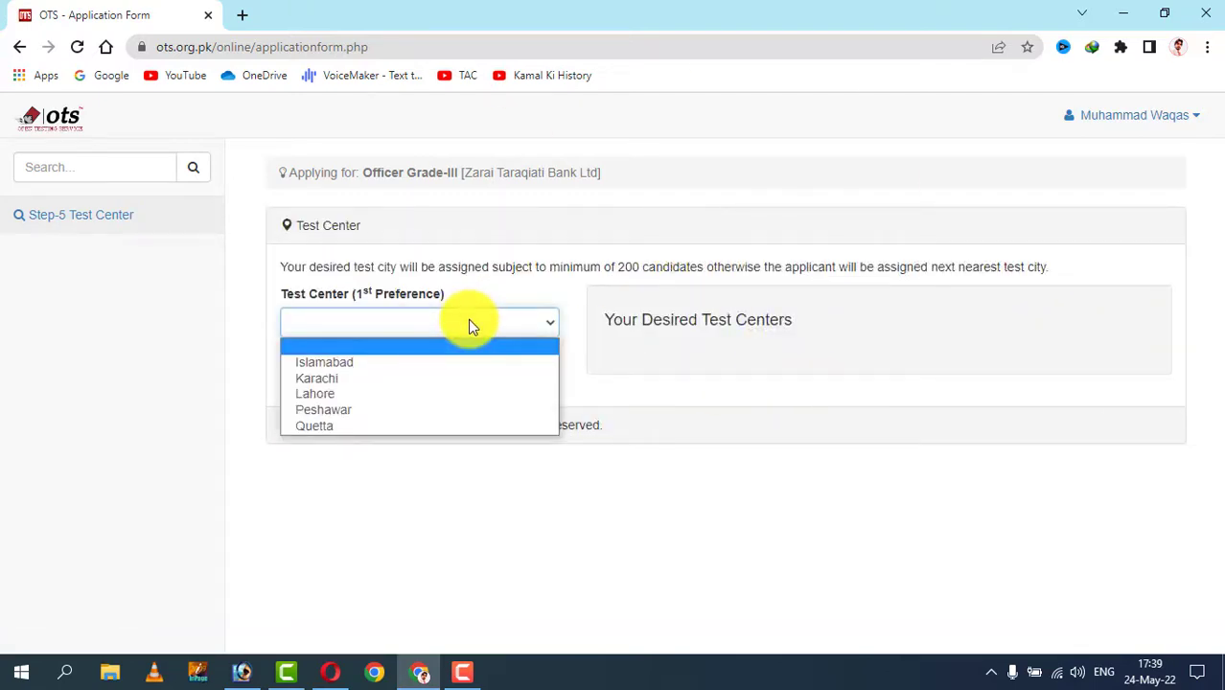
left_click(339, 395)
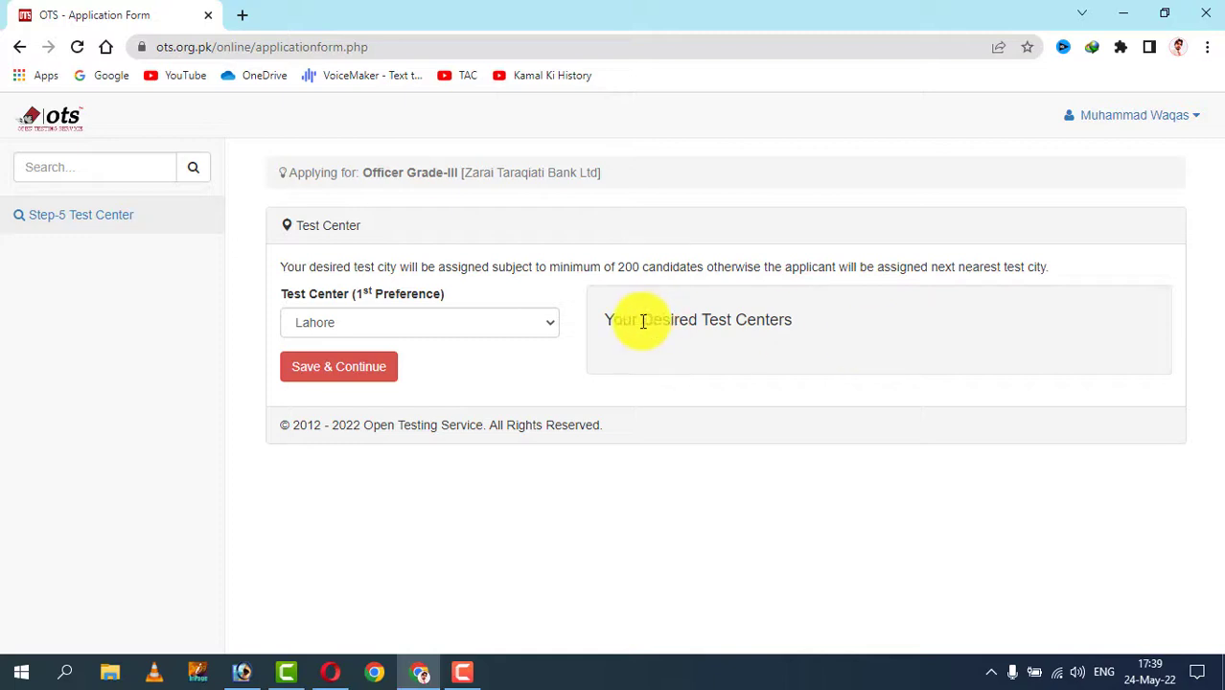
left_click(358, 387)
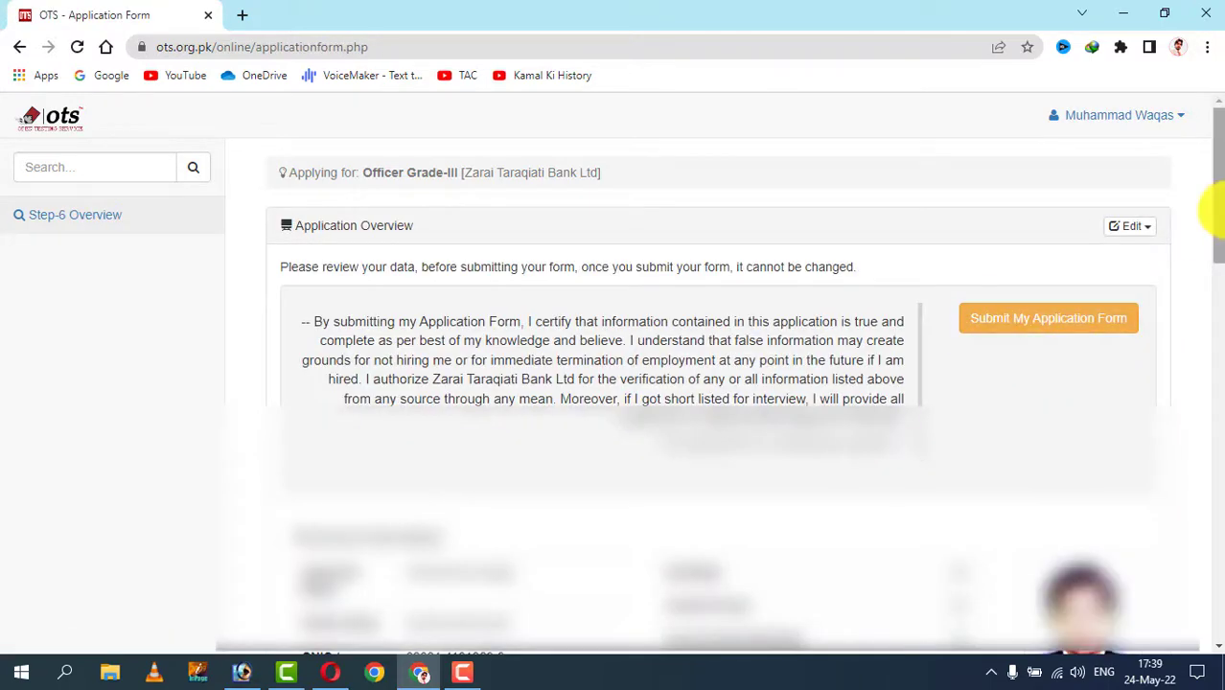
Review the application overview and its editing options, submit the application form, and look through the submitted application
scroll(1216, 235, "down", 1)
scroll(1213, 244, "up", 1)
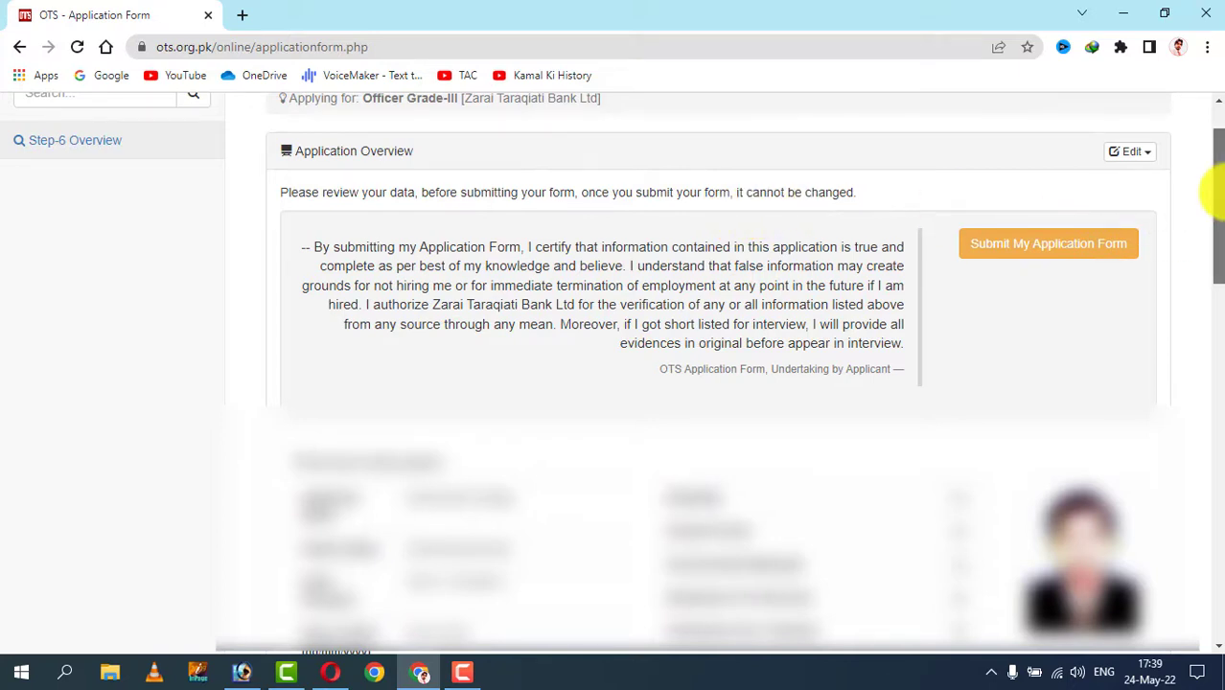
left_click_drag(1216, 196, 1213, 192)
left_click(1148, 161)
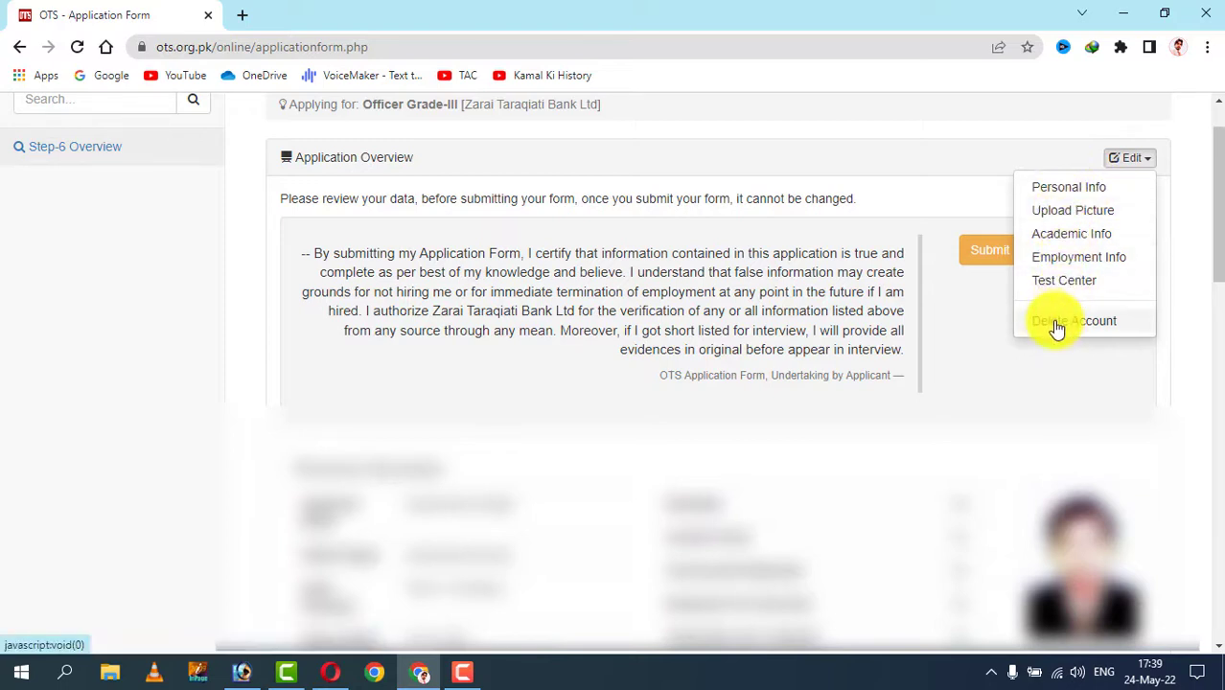
left_click_drag(1217, 225, 1215, 587)
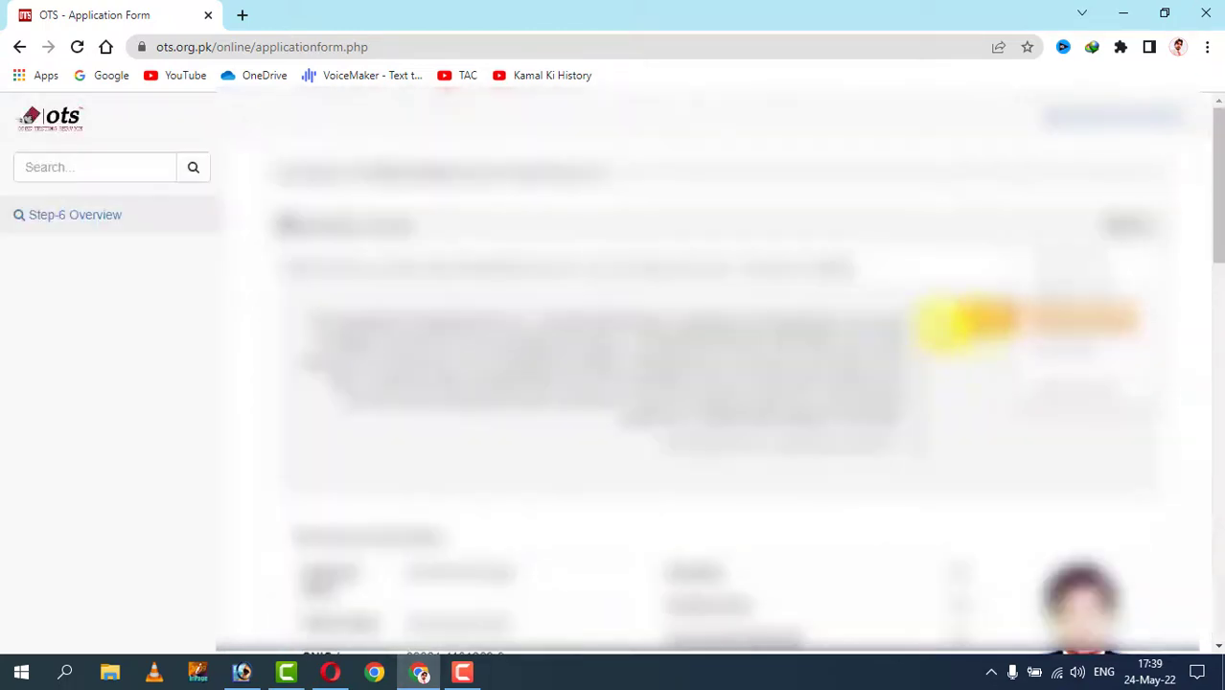
left_click(986, 332)
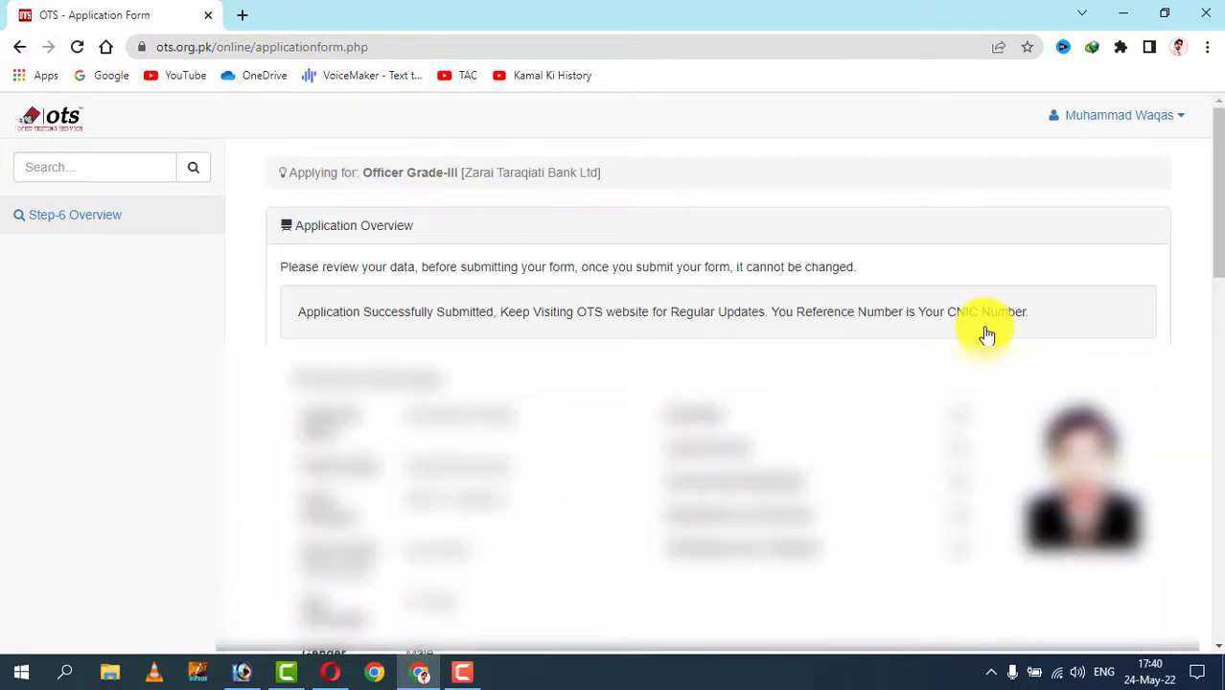
left_click_drag(1213, 252, 1216, 572)
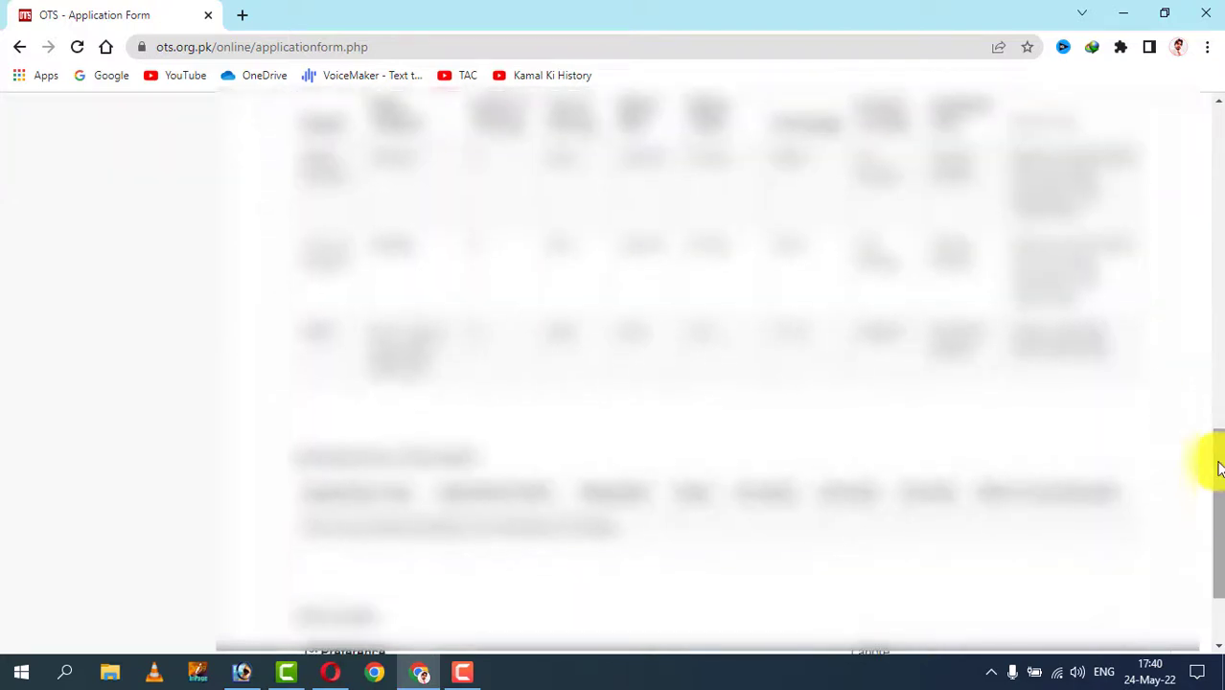